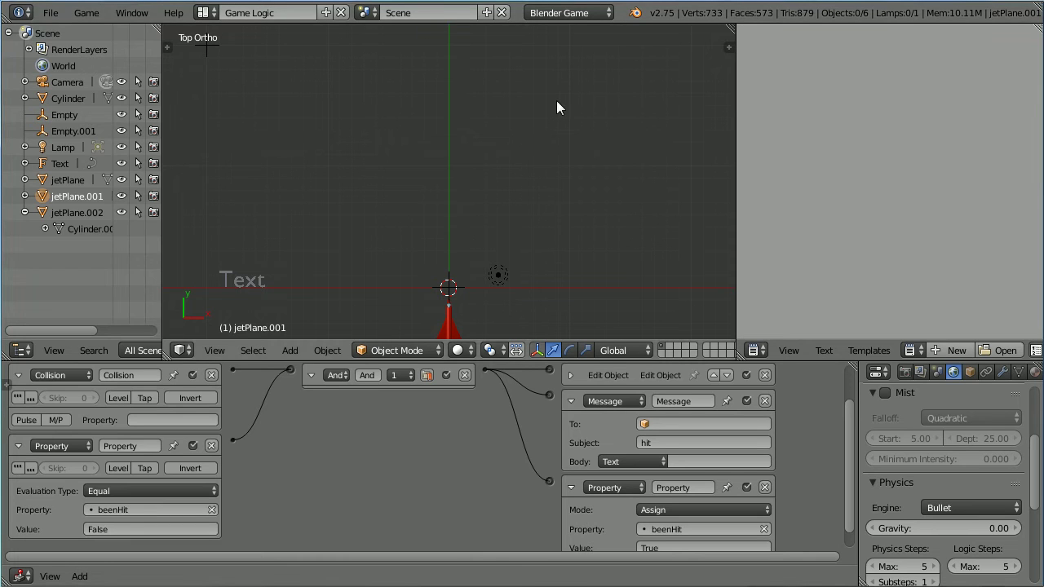
Test-run the game, firing a few bullets at the jets, then stop it.
key(p)
key(Right)
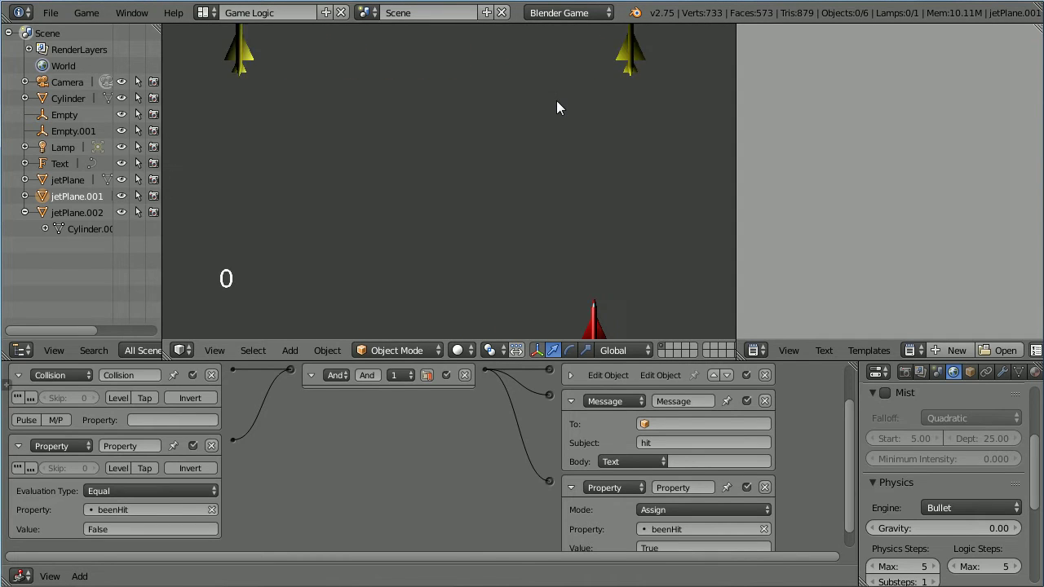
key(space)
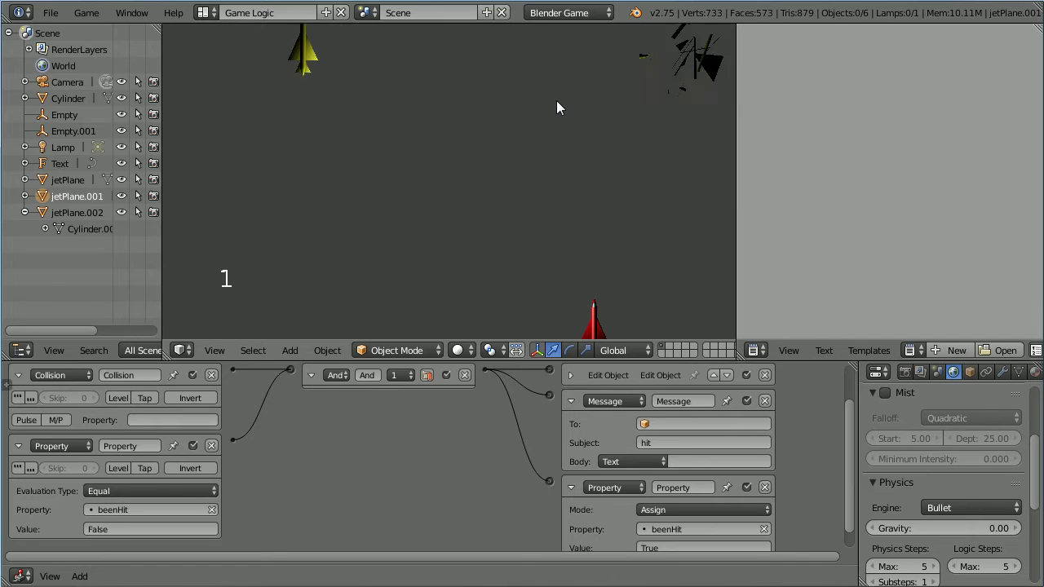
key(space)
key(space)
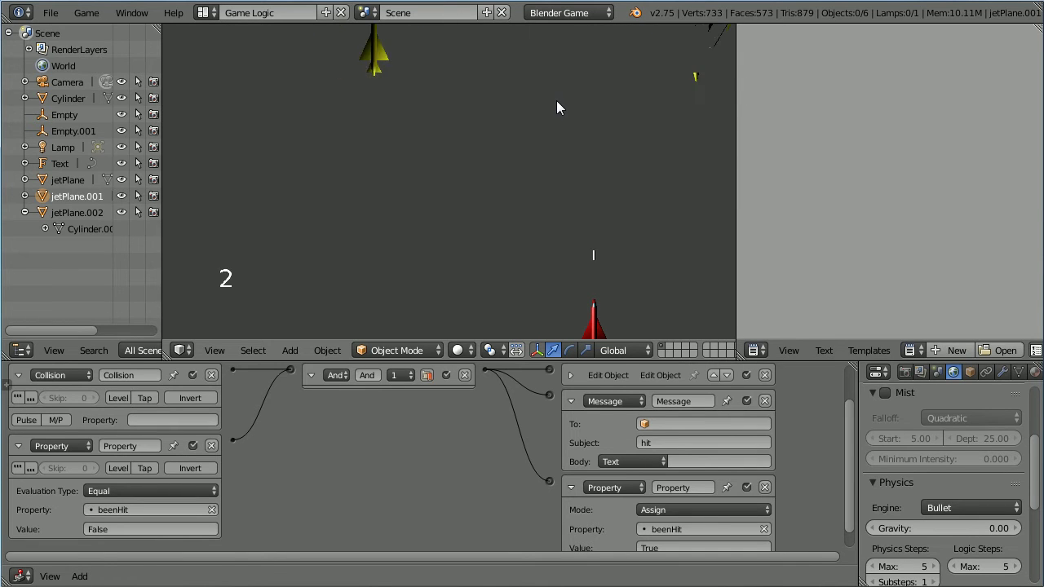
key(space)
key(space)
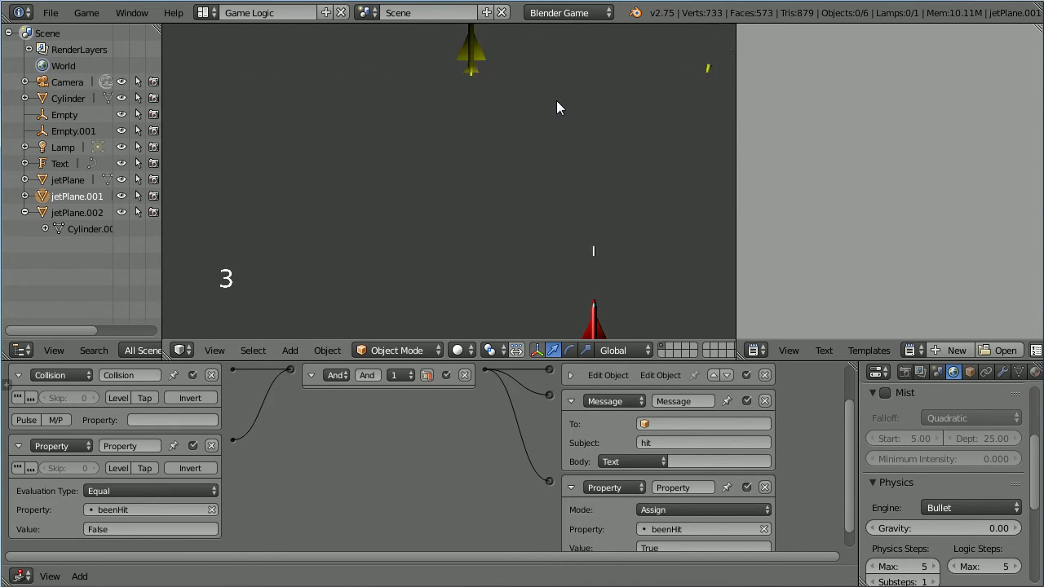
key(Escape)
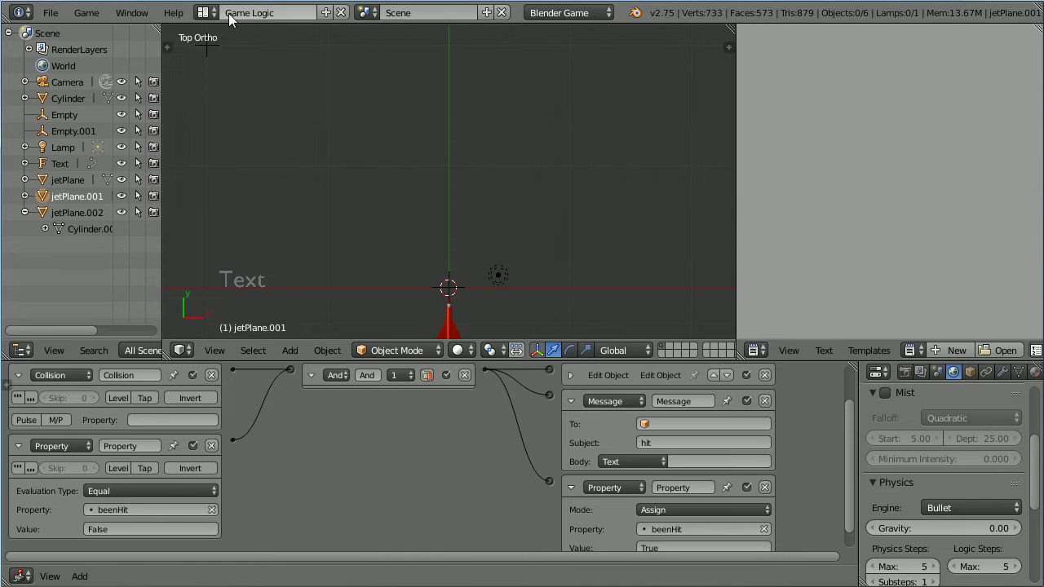
Reload the start-up file, then open jetgameTut12.blend.
click(54, 13)
click(66, 32)
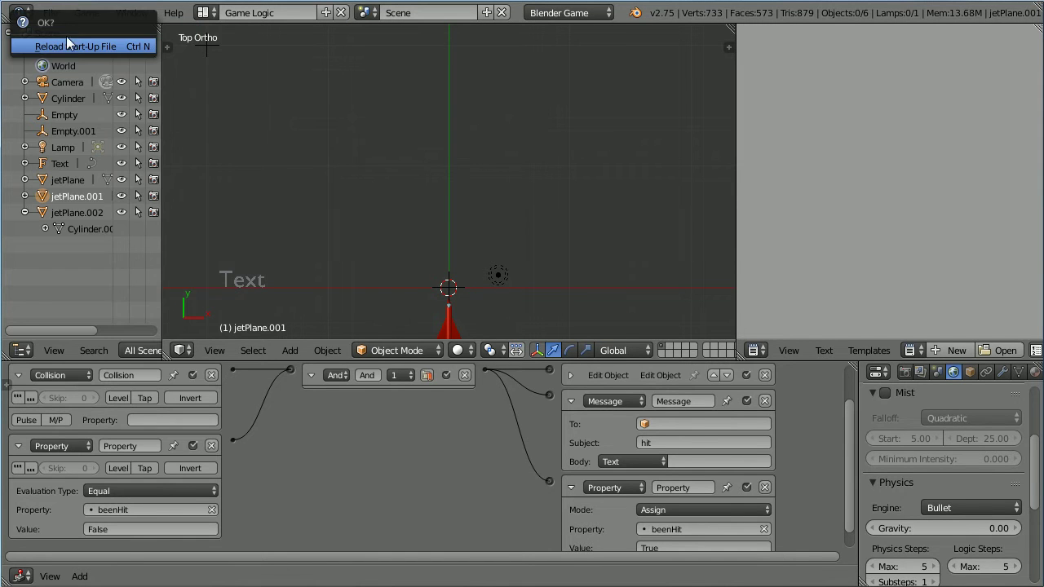
click(70, 45)
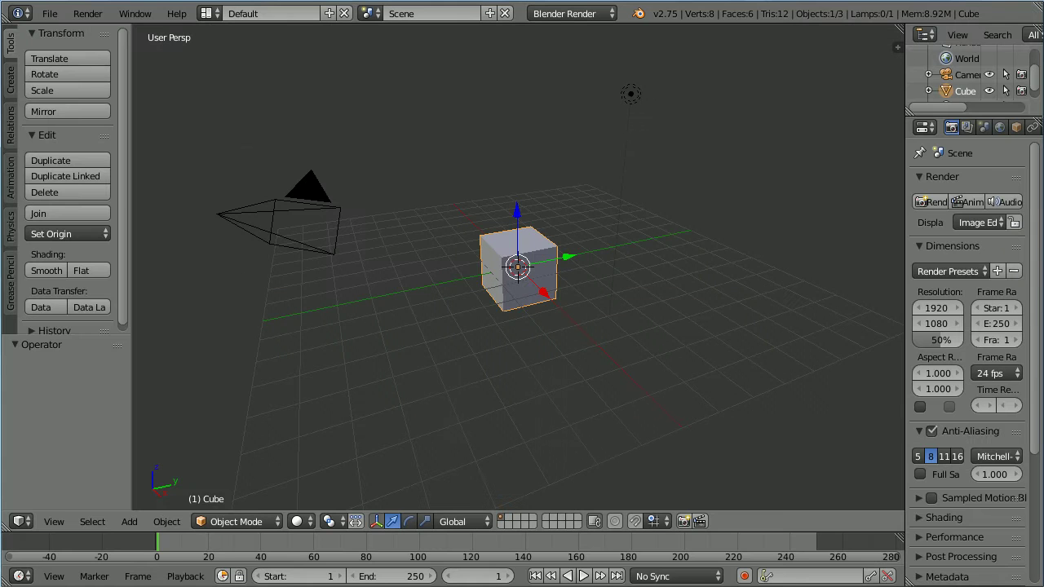
click(56, 13)
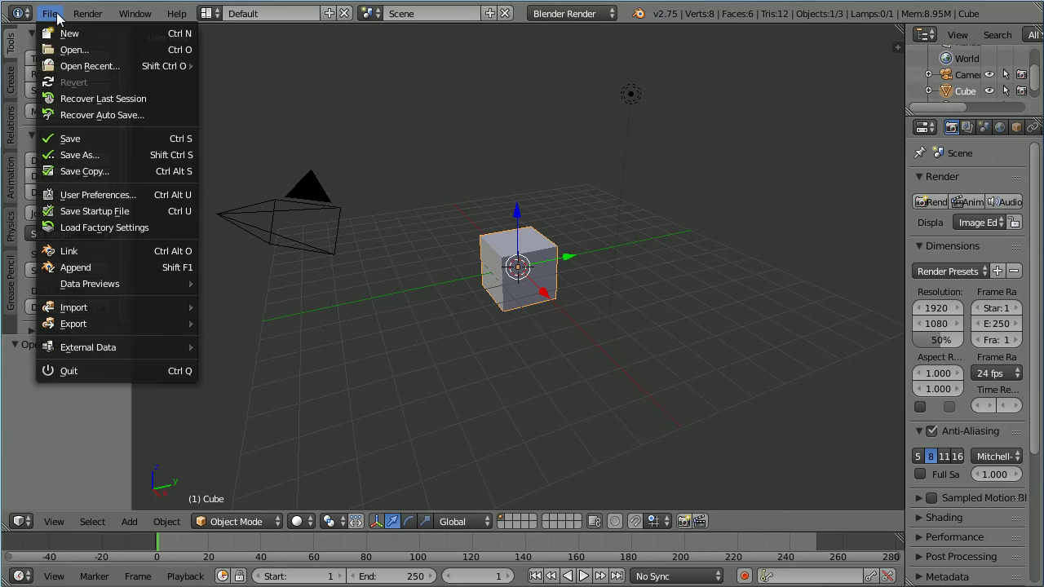
click(140, 50)
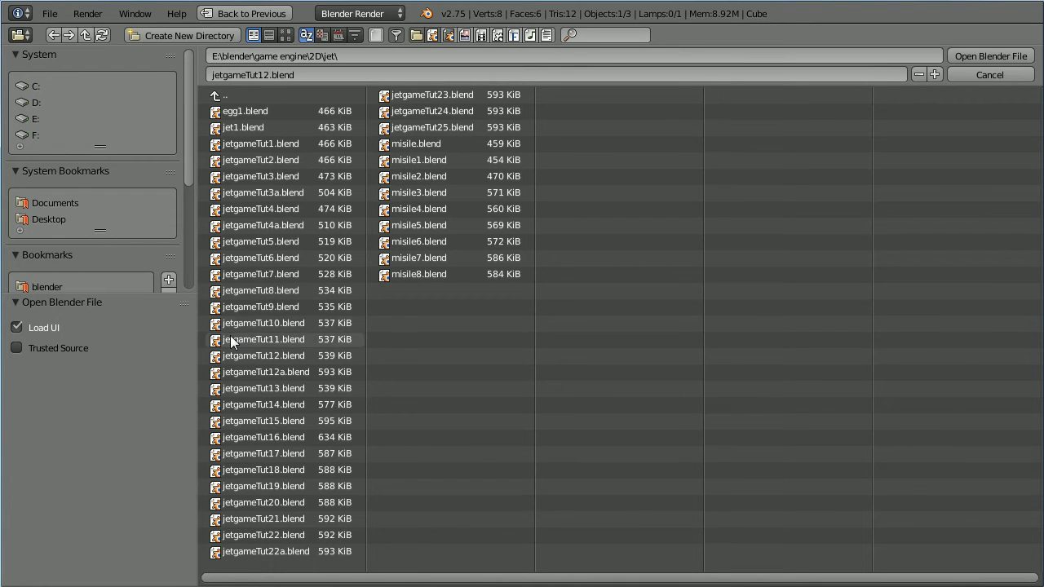
click(310, 358)
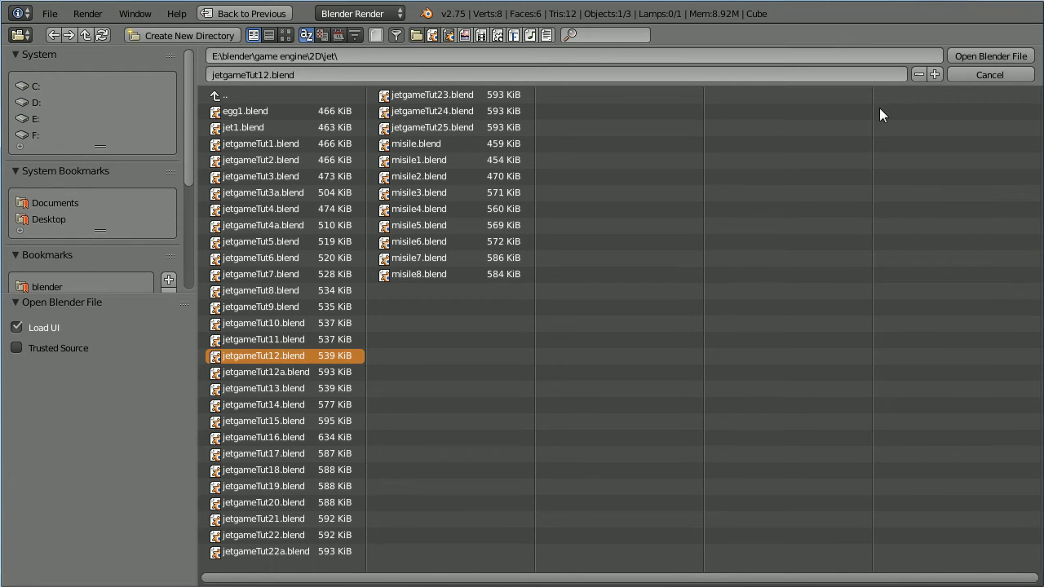
click(987, 55)
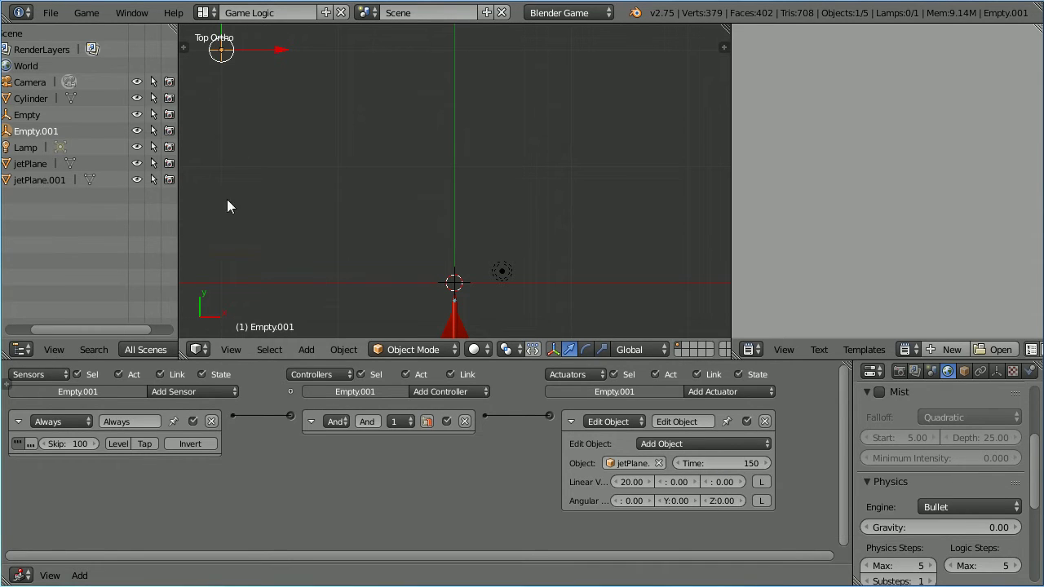
Select the Empty and set its Edit Object actuator's Time to 150.
click(26, 117)
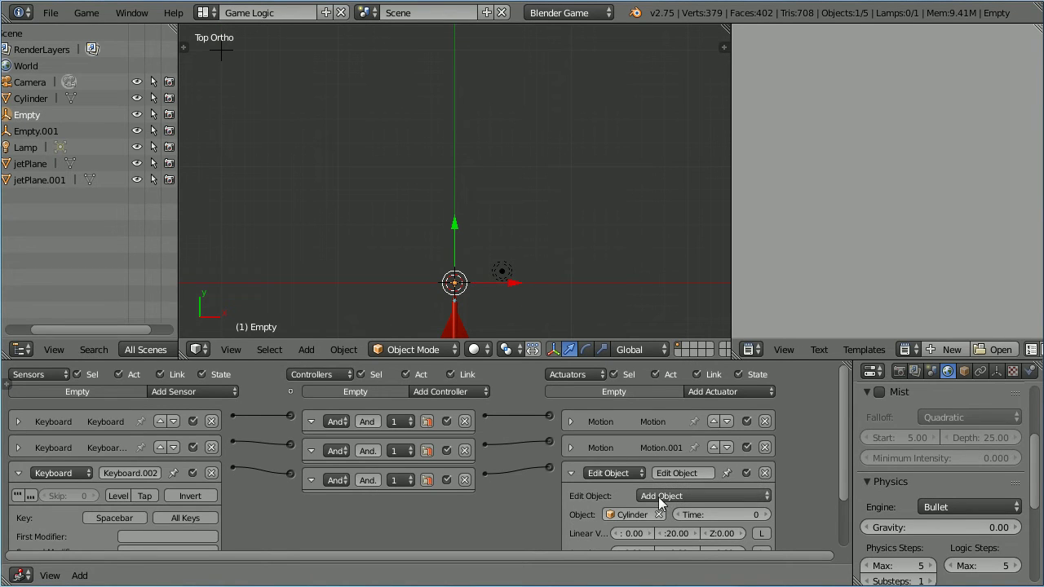
click(711, 515)
text(1)
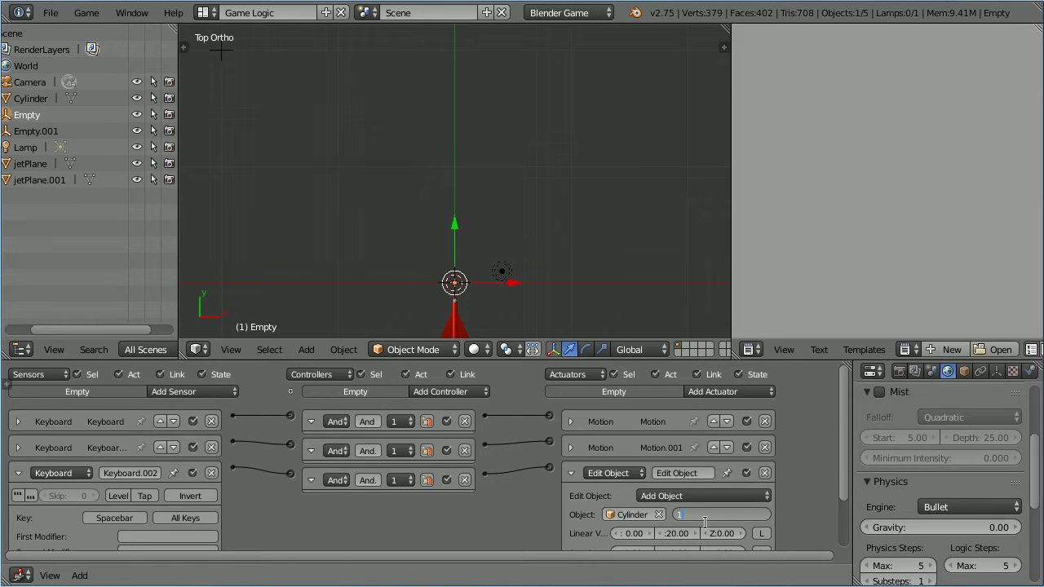
text(50)
key(Return)
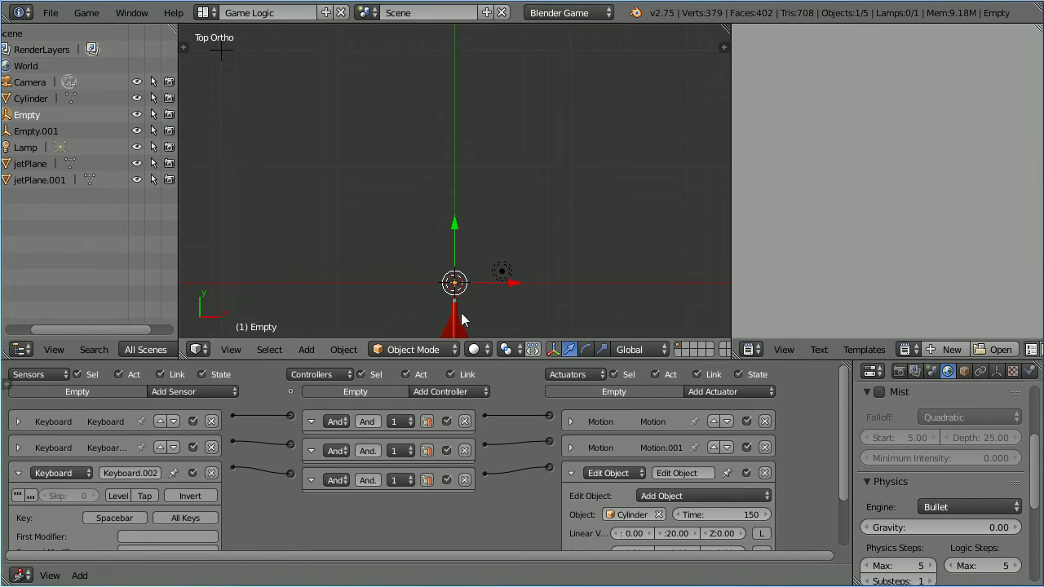
click(204, 12)
In the Default layout, duplicate jetPlane.001 and move the copy about 9.47 units right along X.
click(278, 68)
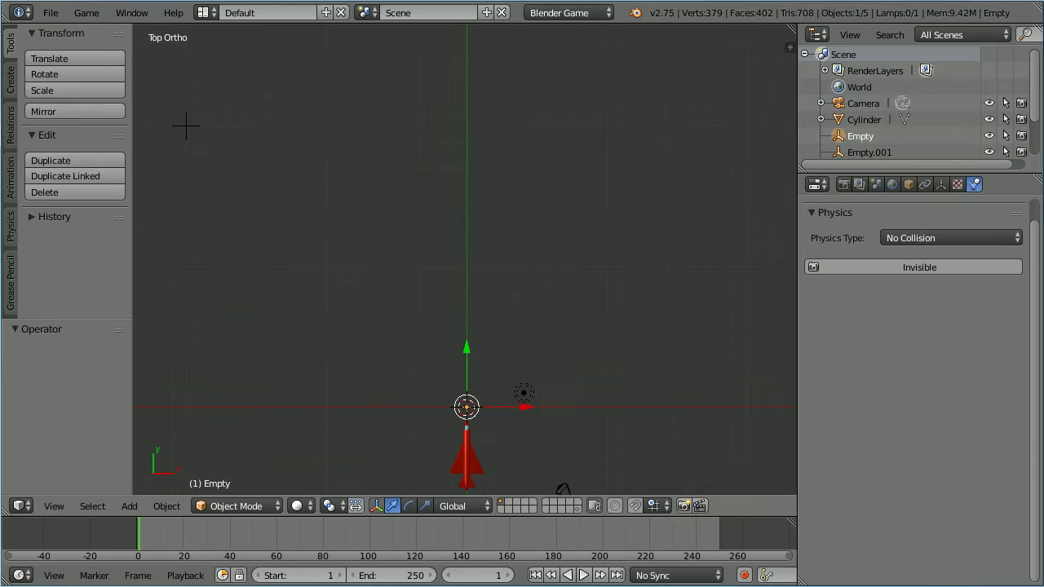
click(578, 510)
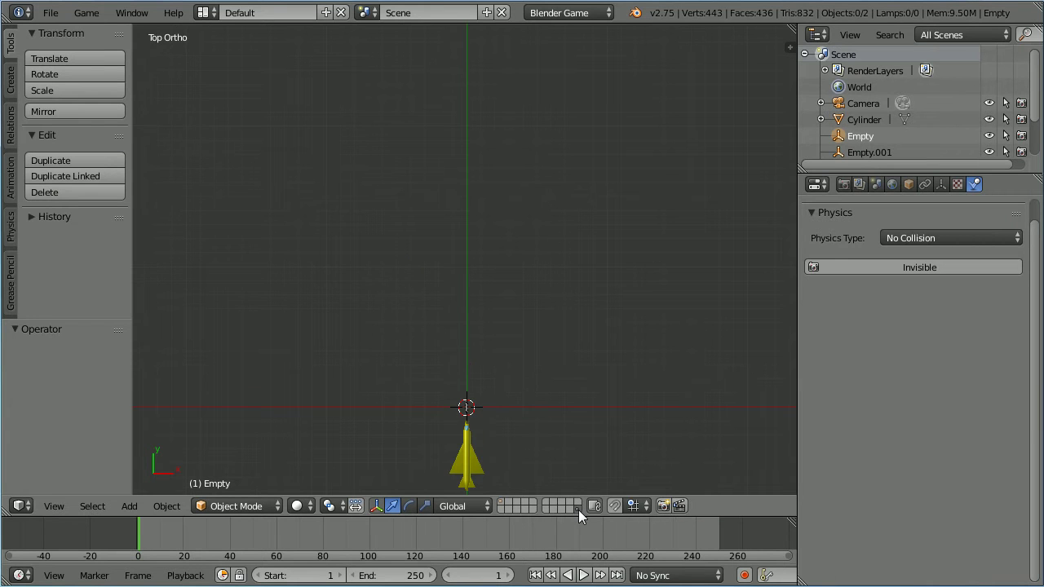
right_click(468, 461)
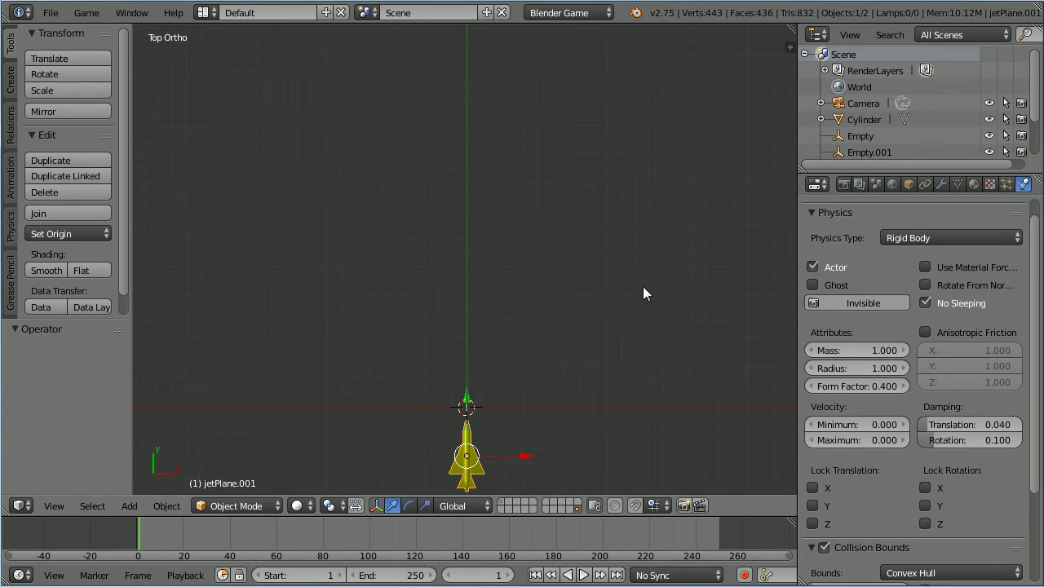
key(shift+d)
key(Escape)
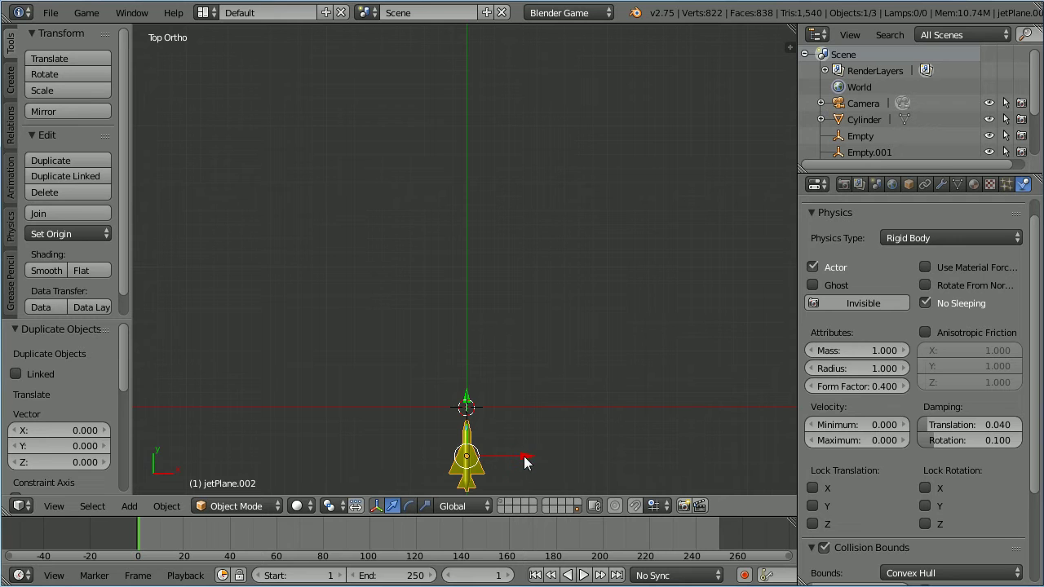
drag(525, 456, 658, 456)
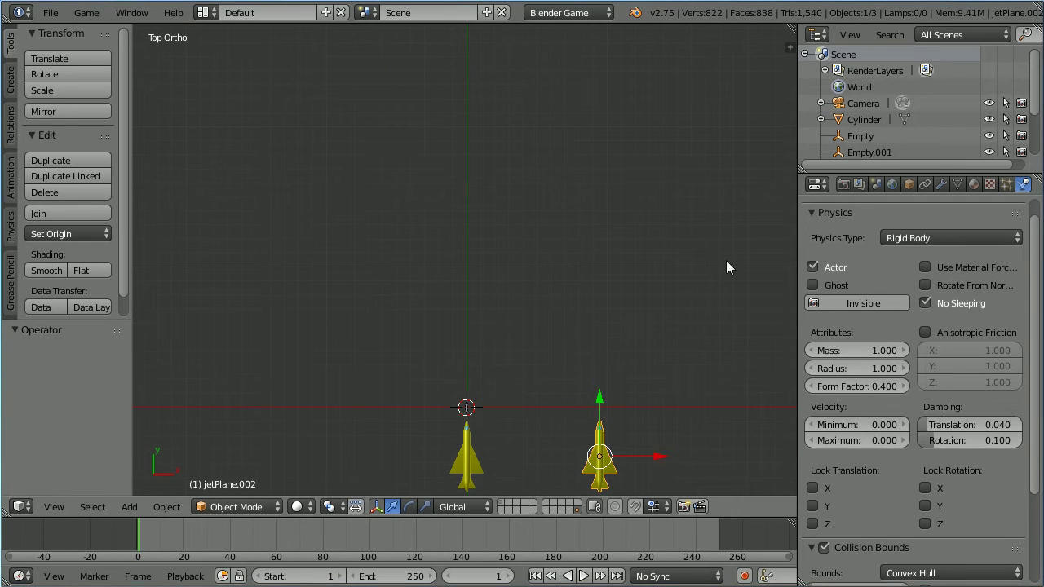
Switch to Blender Render and add a particle system emitting 50 particles.
click(1007, 185)
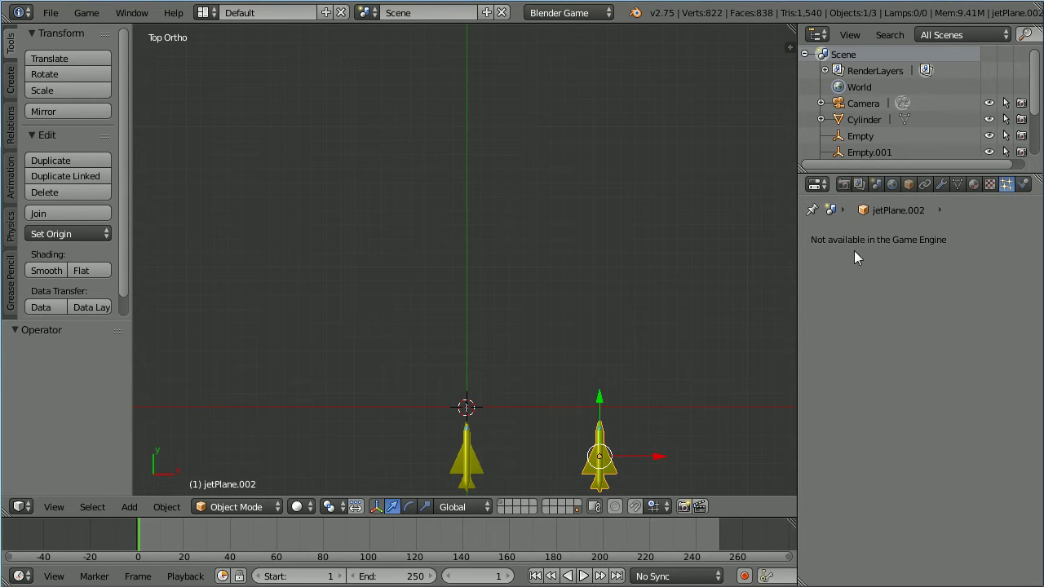
click(593, 15)
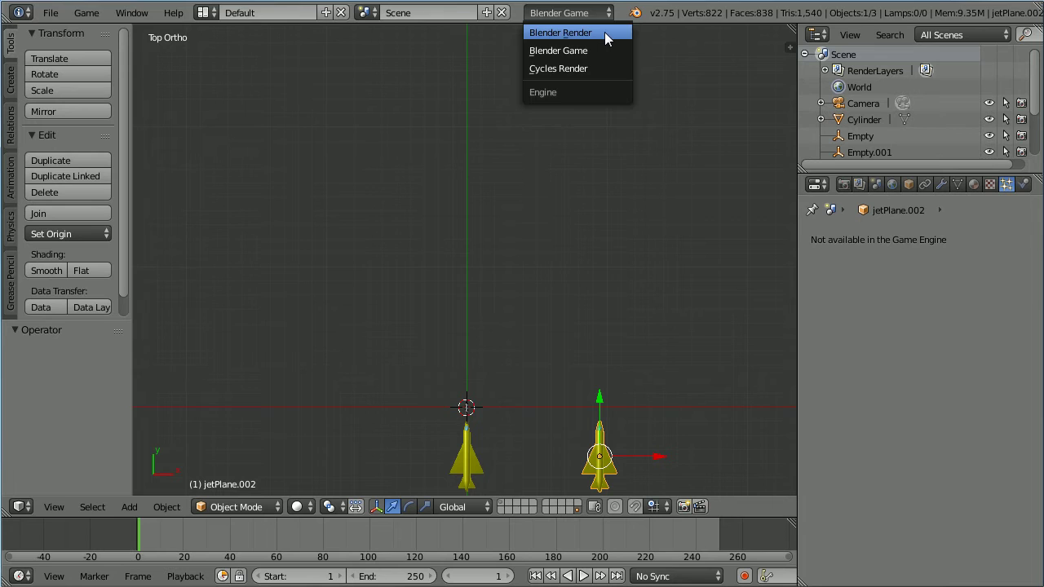
click(605, 32)
click(920, 290)
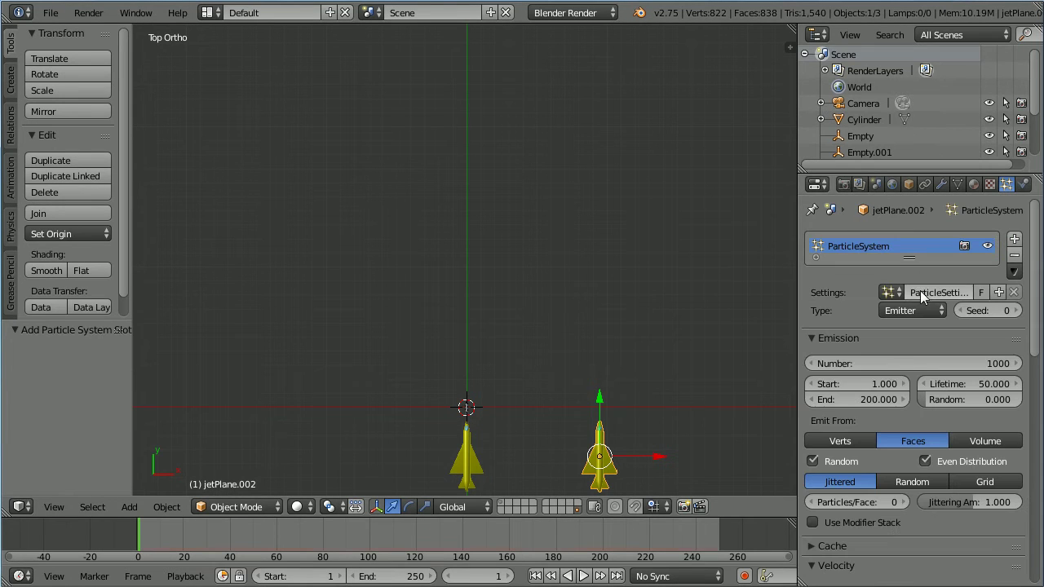
click(906, 364)
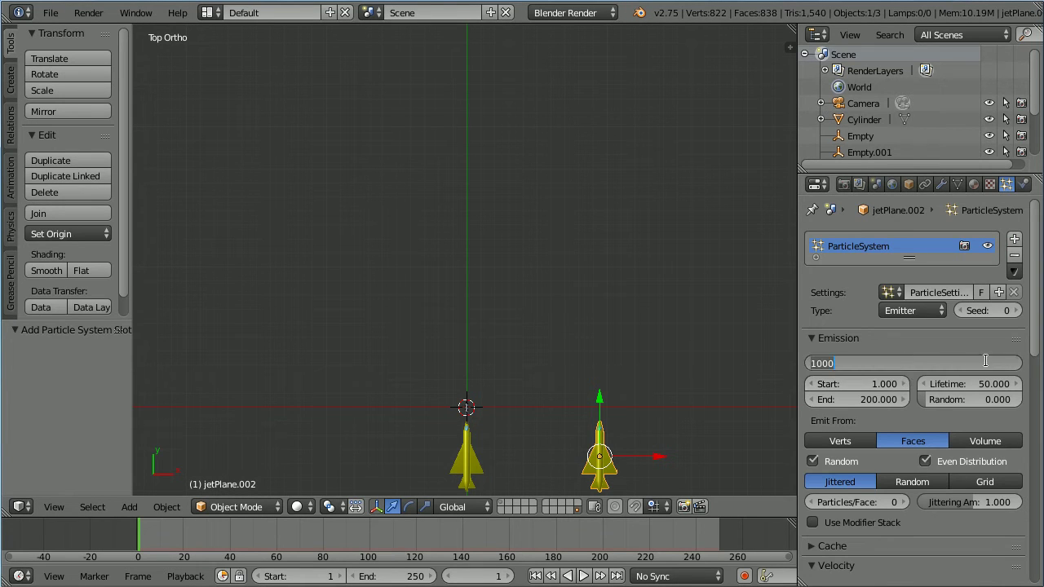
text(50)
key(Return)
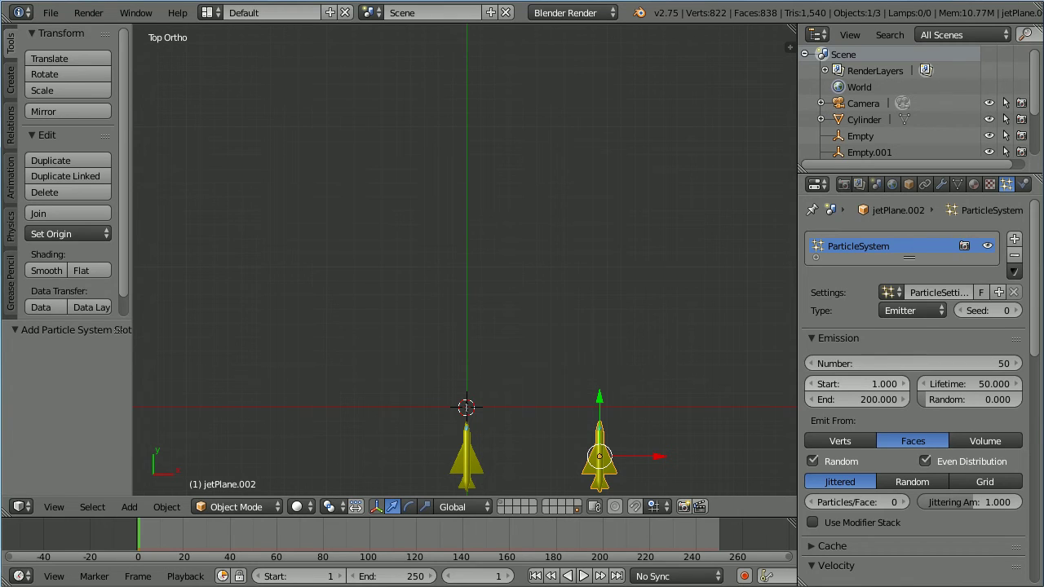
Set the particles' emission end to 5, Random distribution and Normal velocity 10.
click(866, 400)
text(5)
key(Return)
click(911, 482)
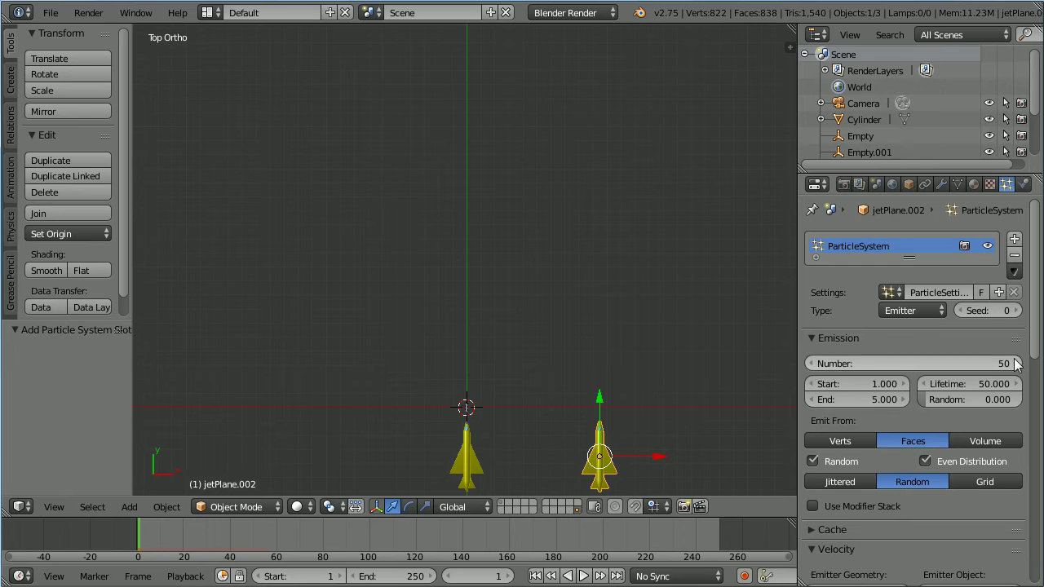
scroll(1036, 355, down, 2)
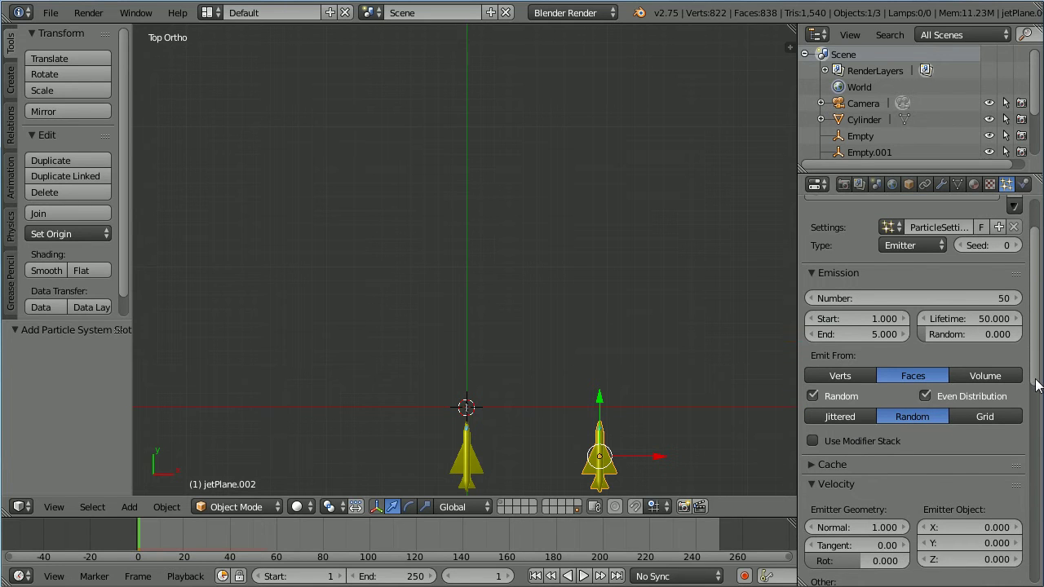
click(883, 526)
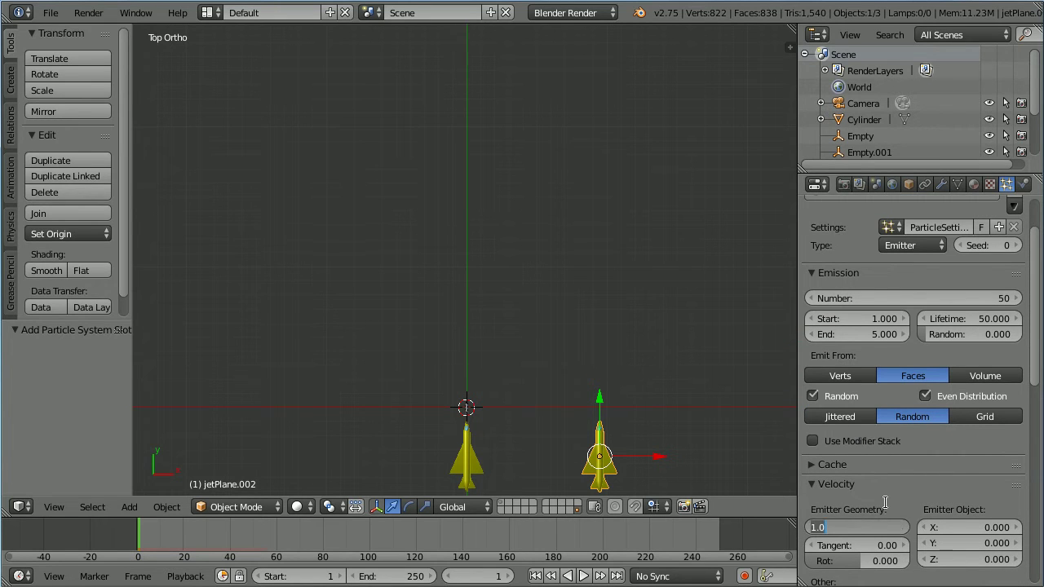
text(10)
key(Return)
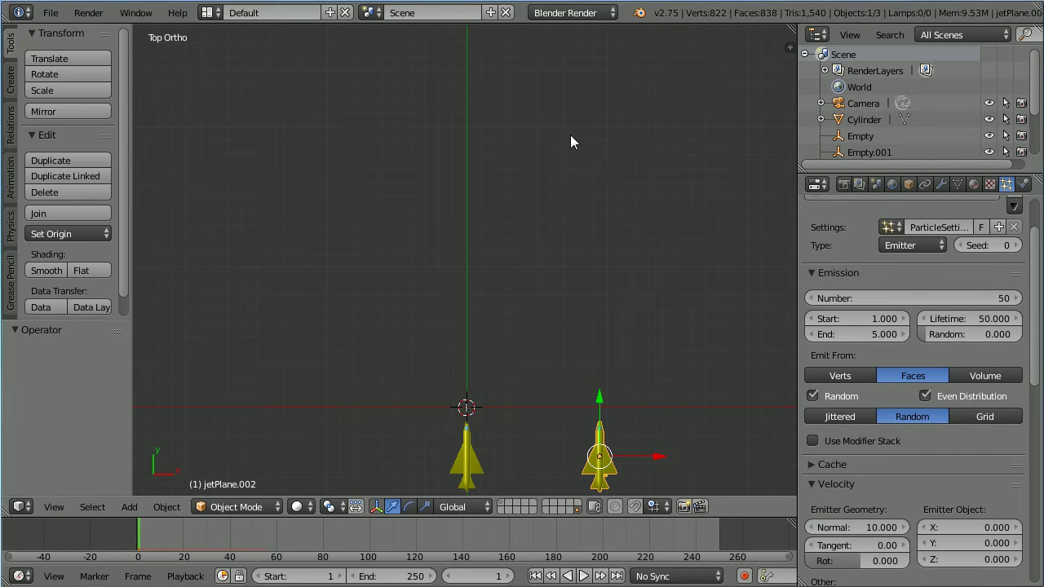
Add an Explode modifier to jetPlane.002 and set the animation end frame to 25.
click(942, 186)
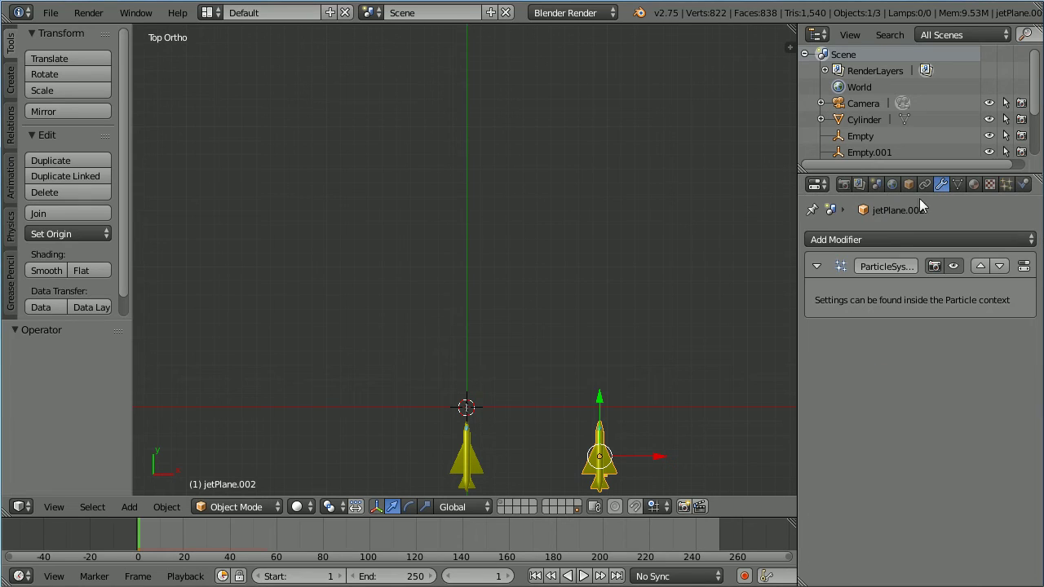
click(939, 239)
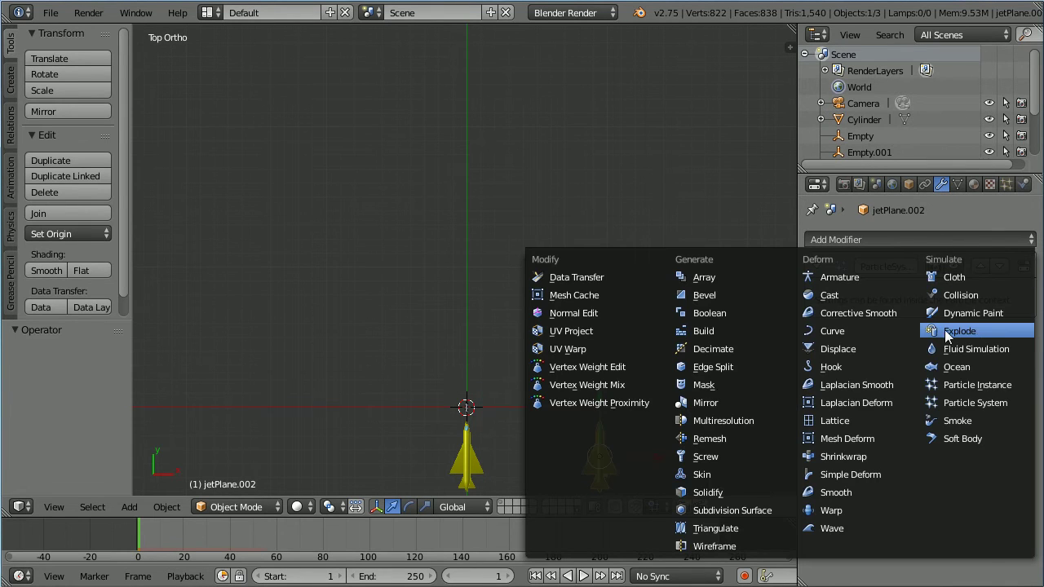
click(1009, 341)
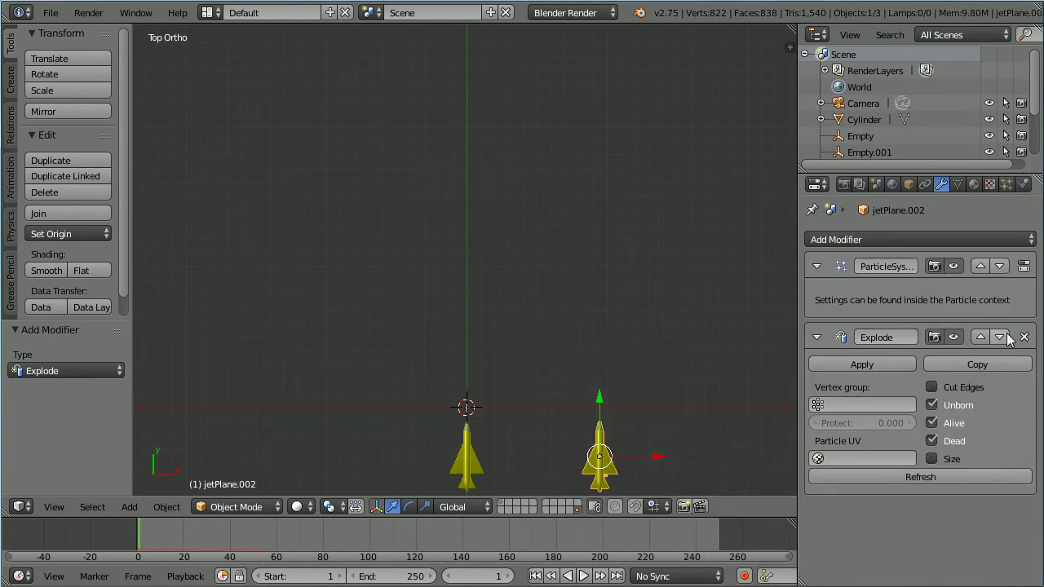
click(417, 581)
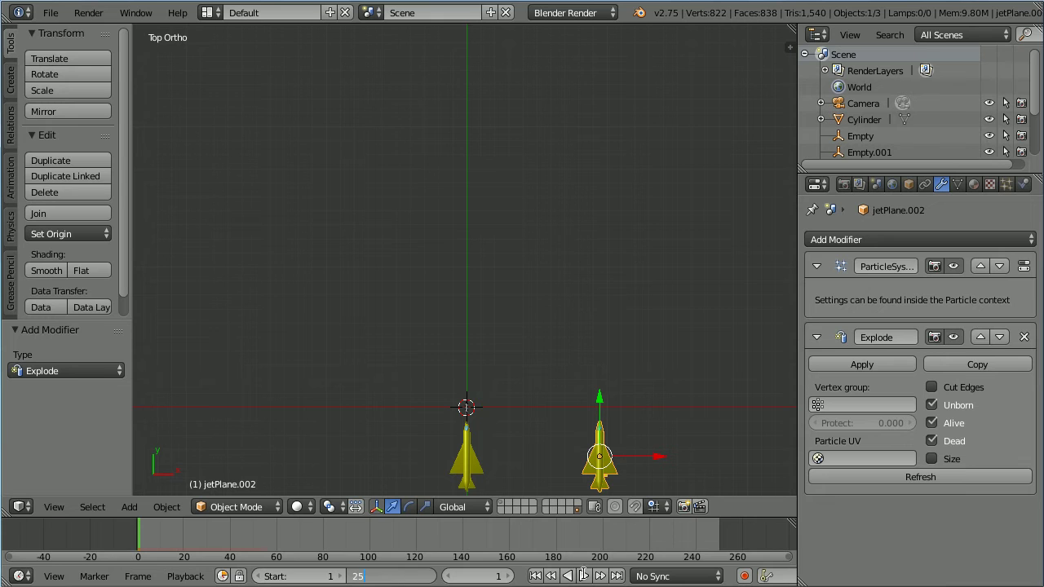
key(Return)
Play the explosion, then step frame by frame from frame 1 to frame 9.
click(584, 576)
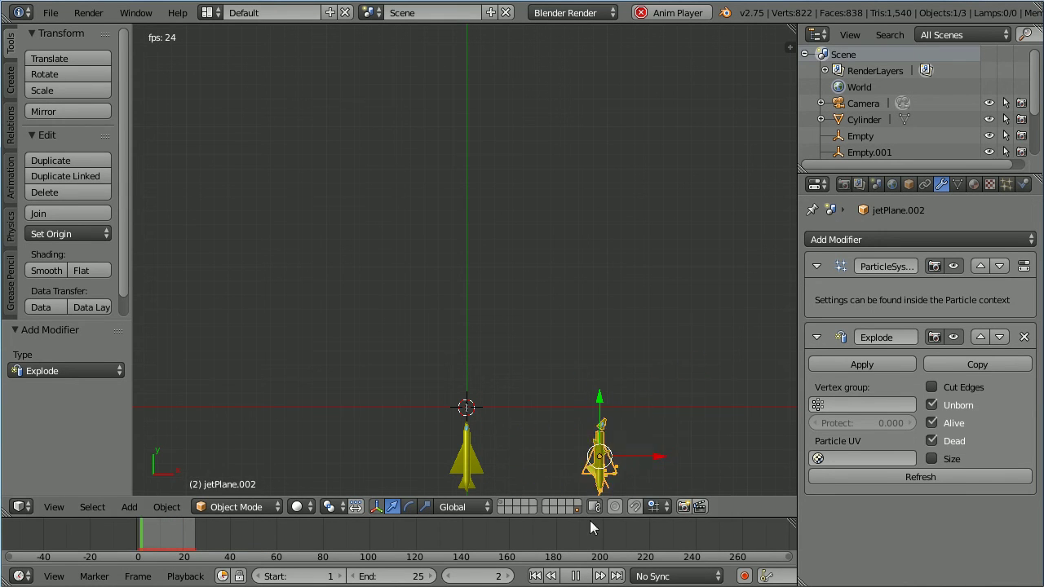
click(576, 581)
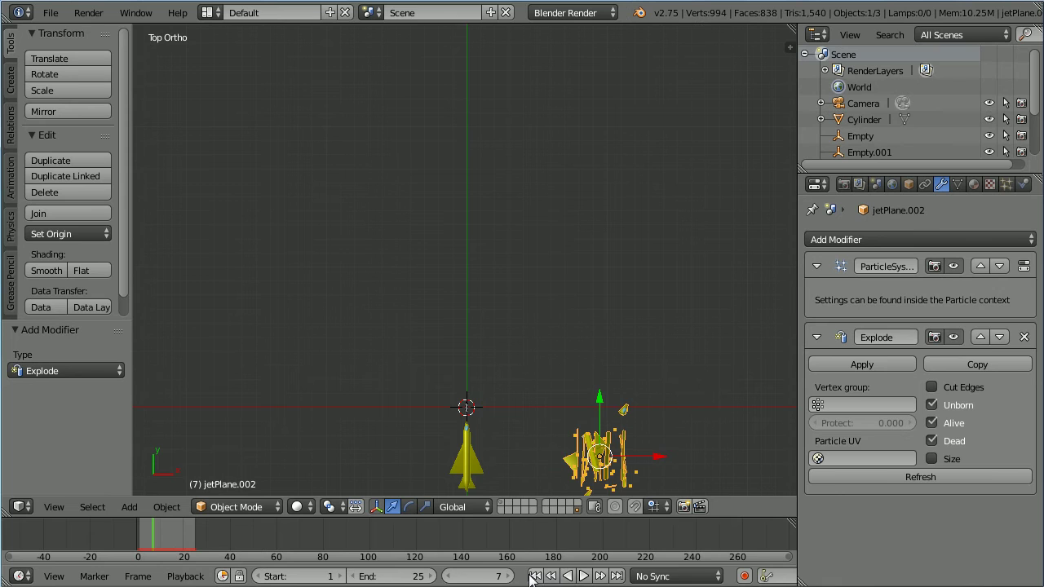
click(535, 576)
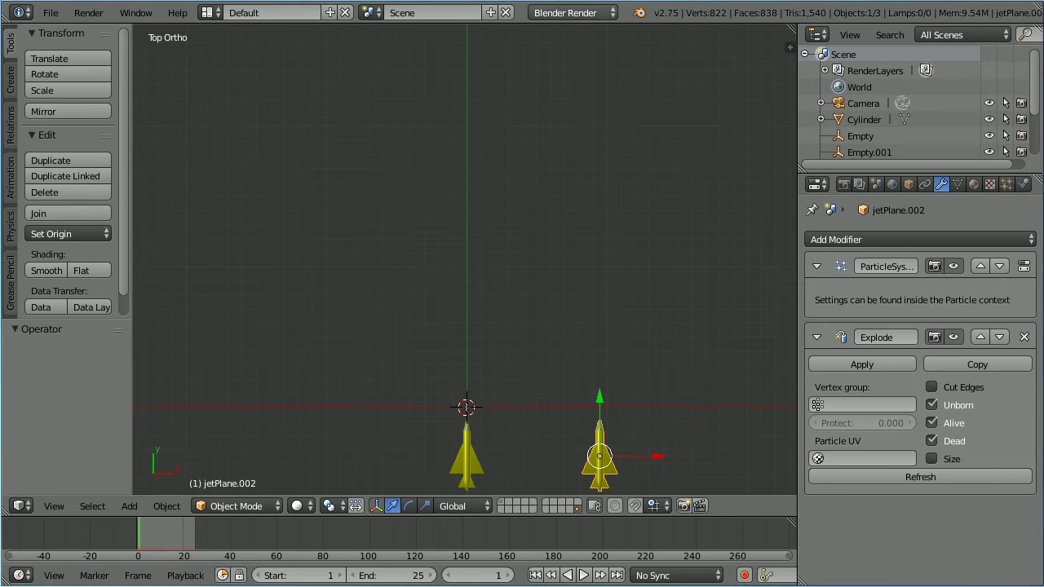
click(509, 576)
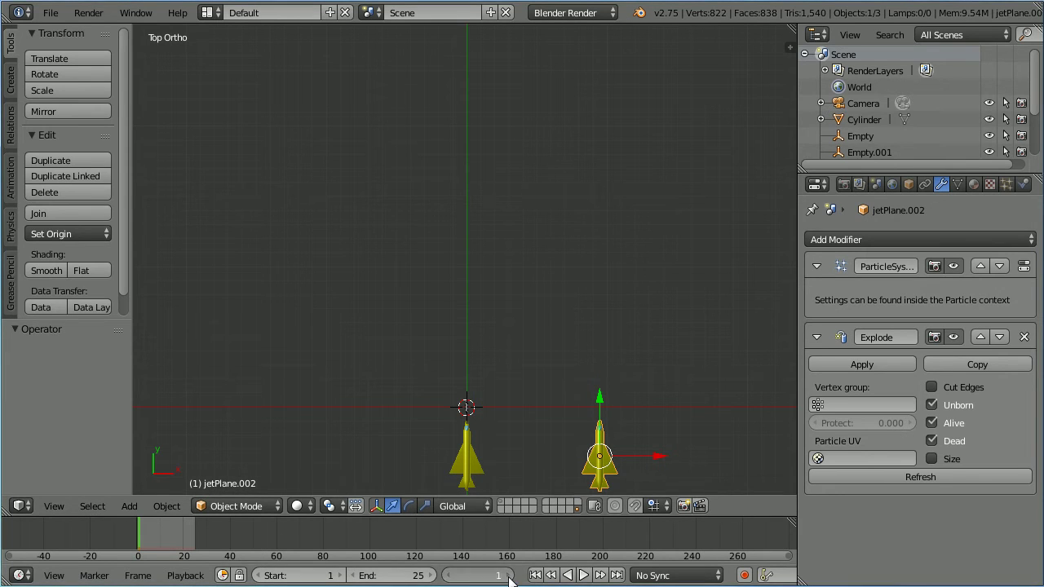
click(509, 576)
click(509, 577)
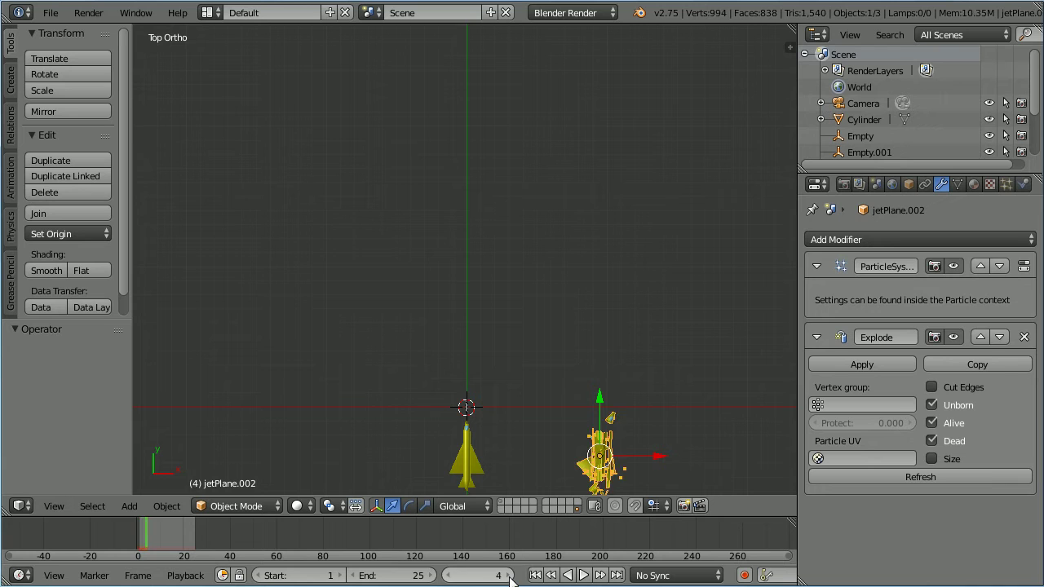
click(509, 576)
click(509, 577)
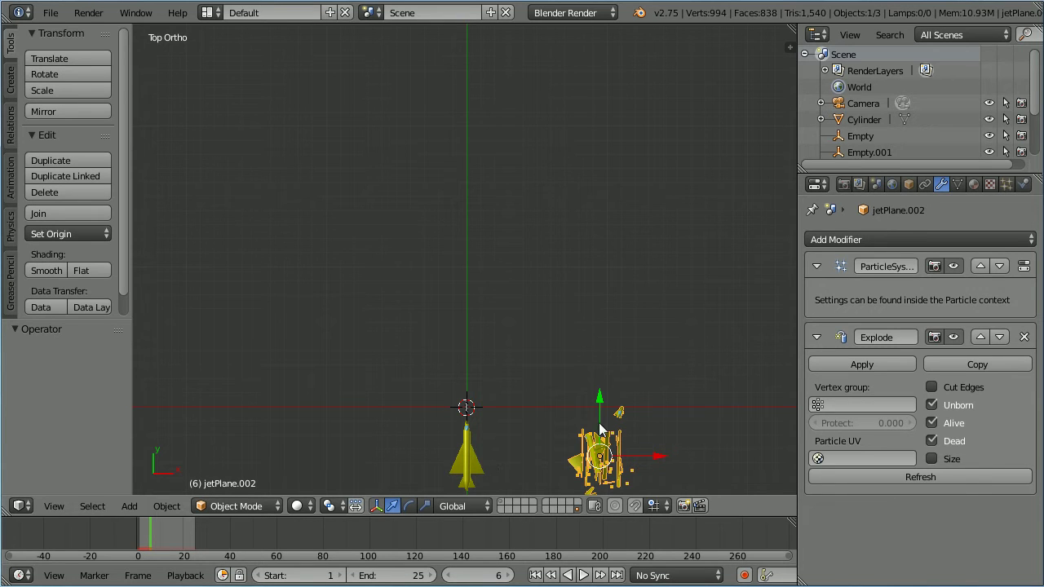
click(508, 576)
click(508, 577)
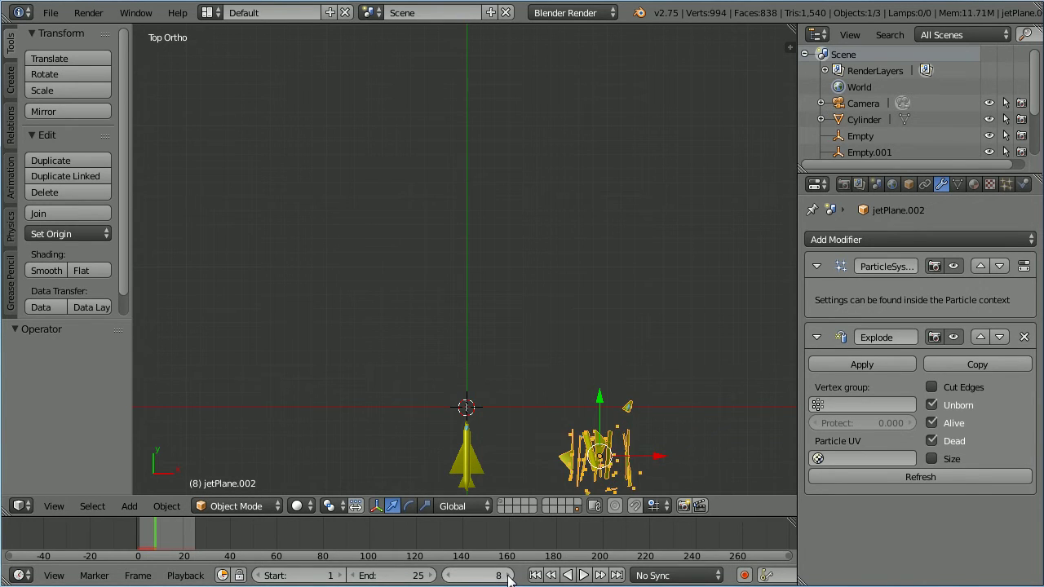
click(508, 577)
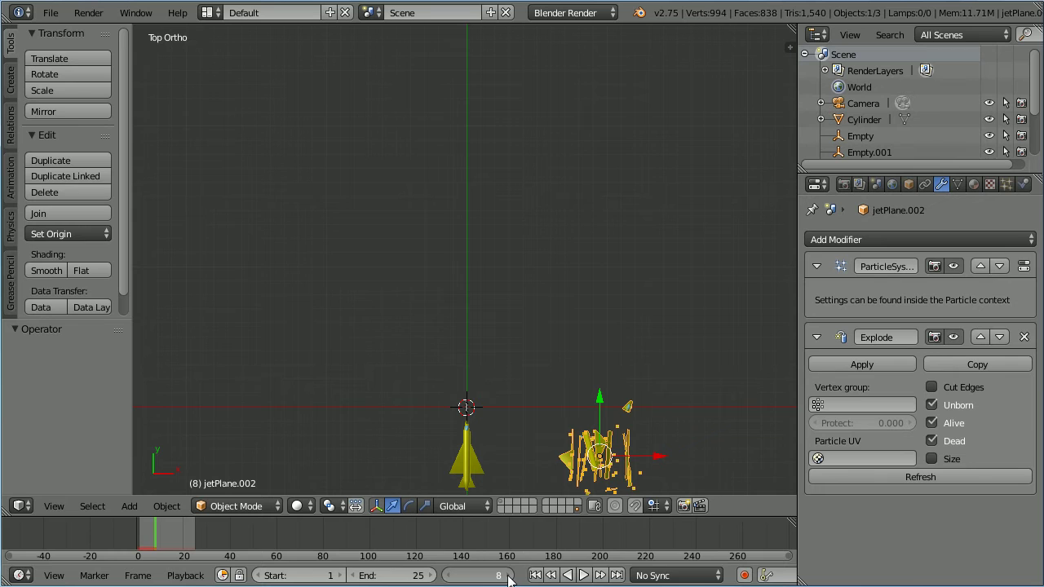
Apply the Explode modifier at frame 8, switch to Blender Game, and remove the particle system modifier.
click(448, 576)
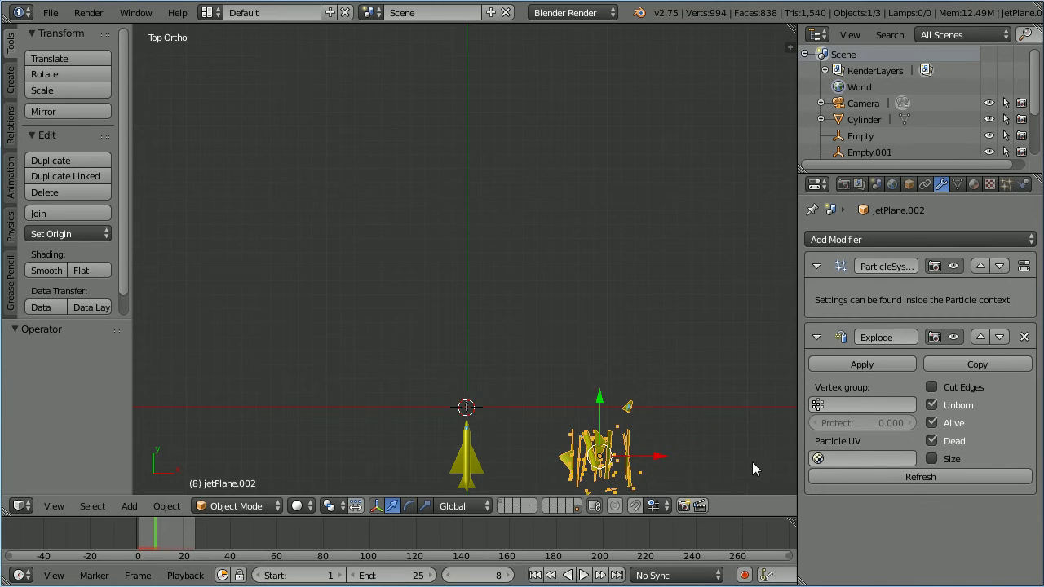
click(871, 363)
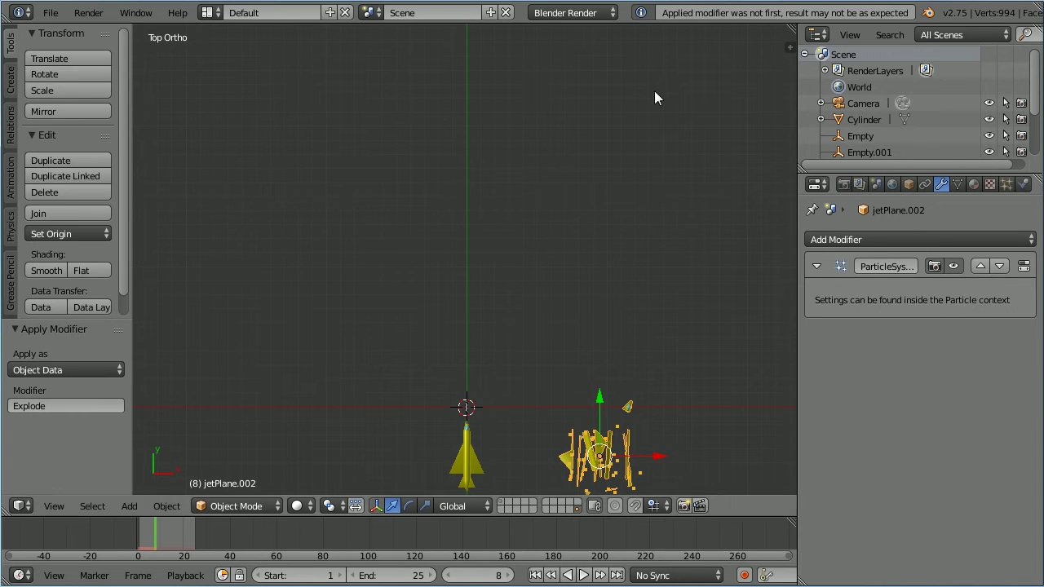
click(576, 13)
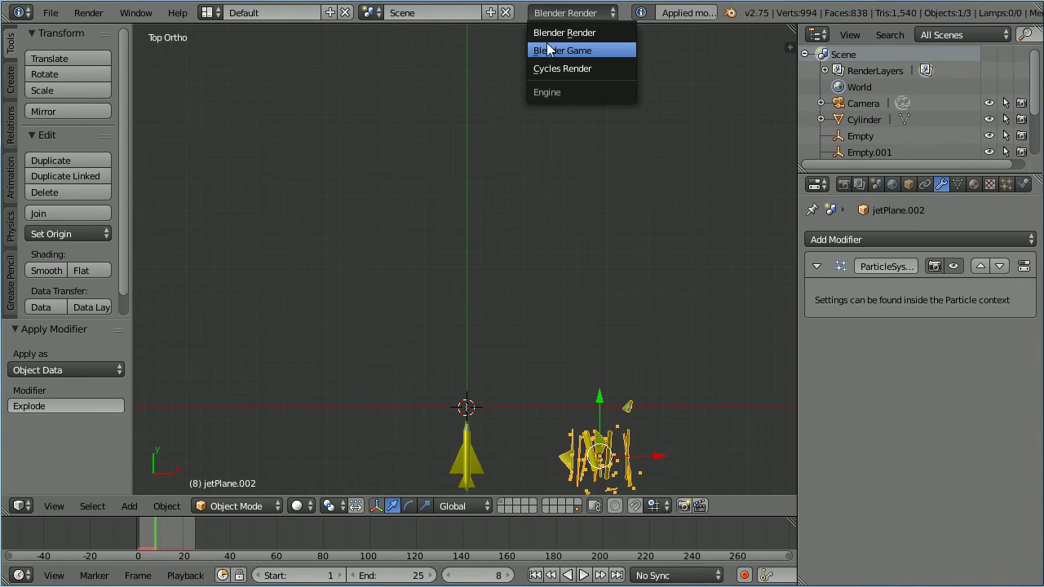
click(612, 52)
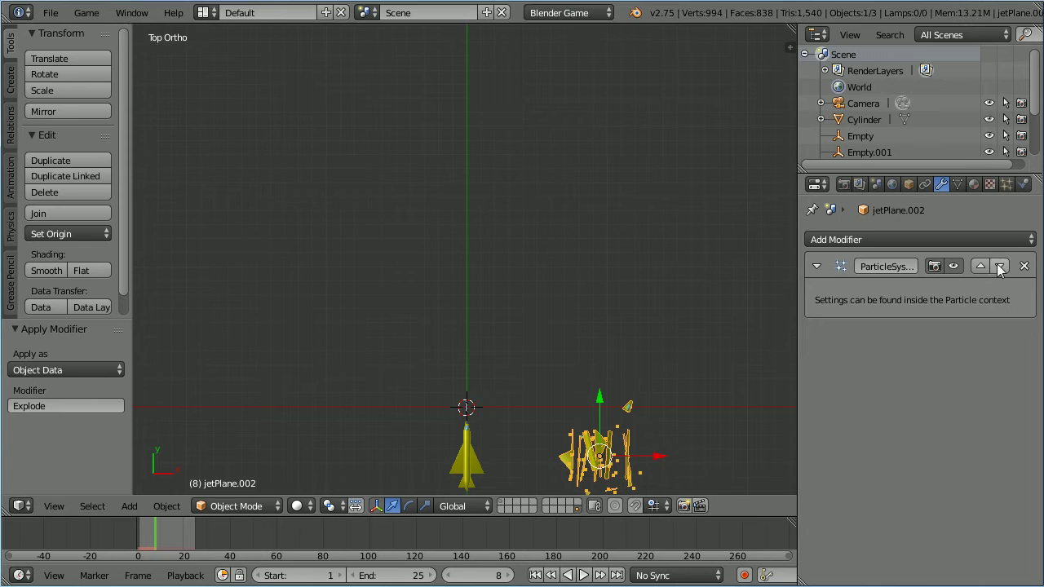
click(1024, 266)
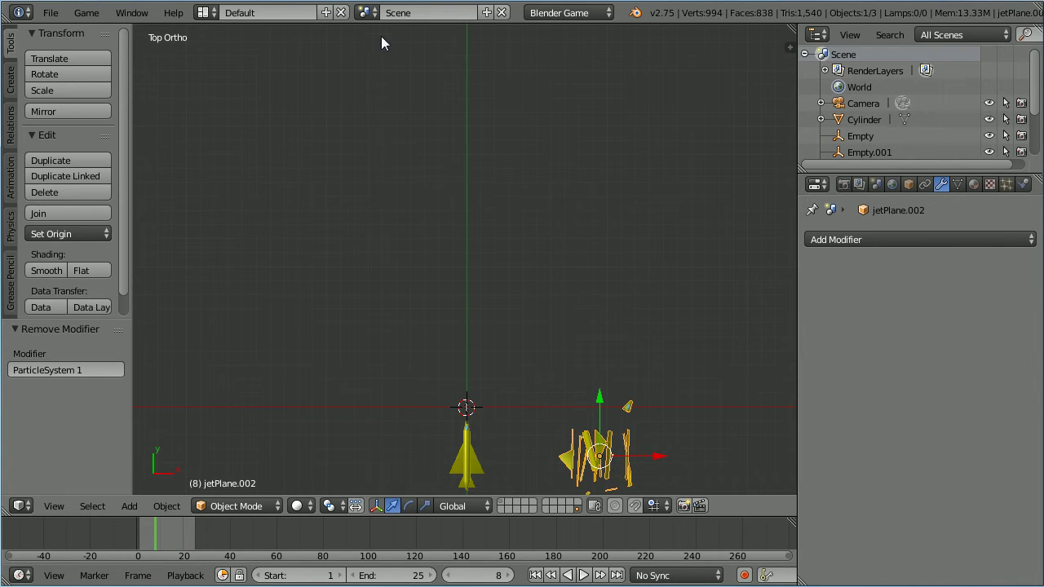
In the Game Logic layout, give jetPlane.001 a Collision sensor and an Edit Object actuator.
click(535, 575)
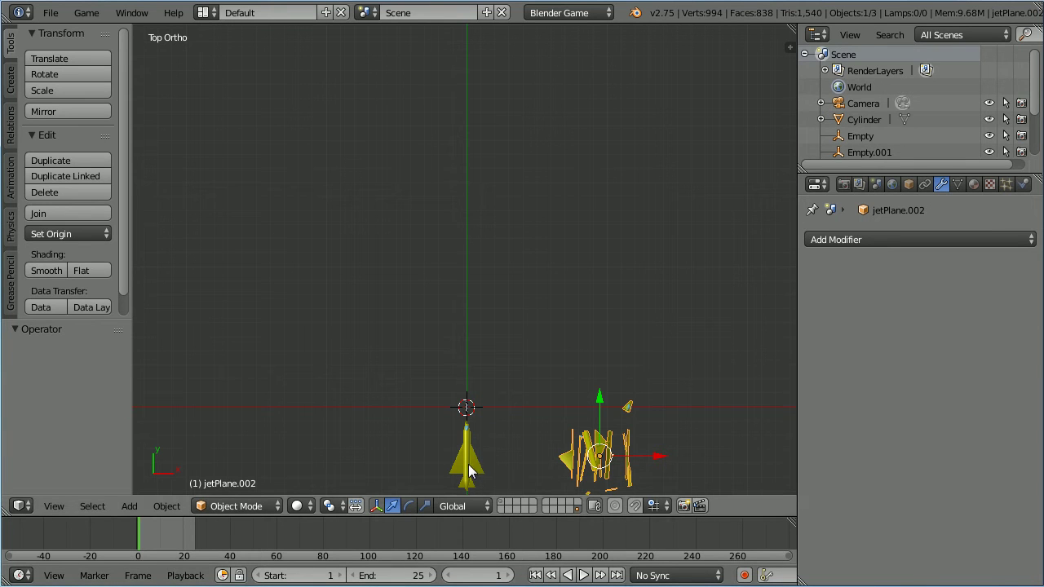
right_click(469, 471)
click(203, 12)
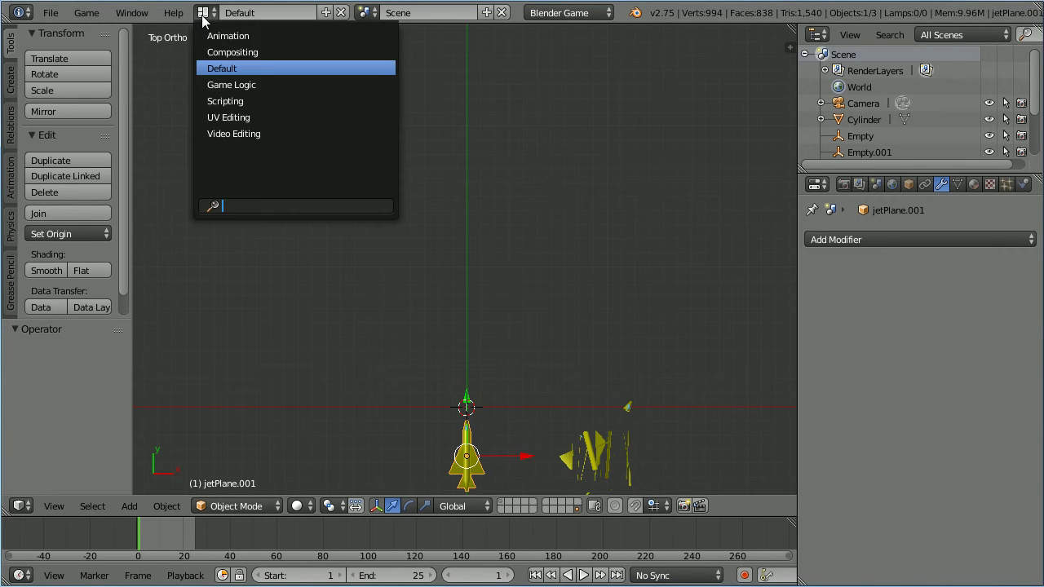
click(296, 84)
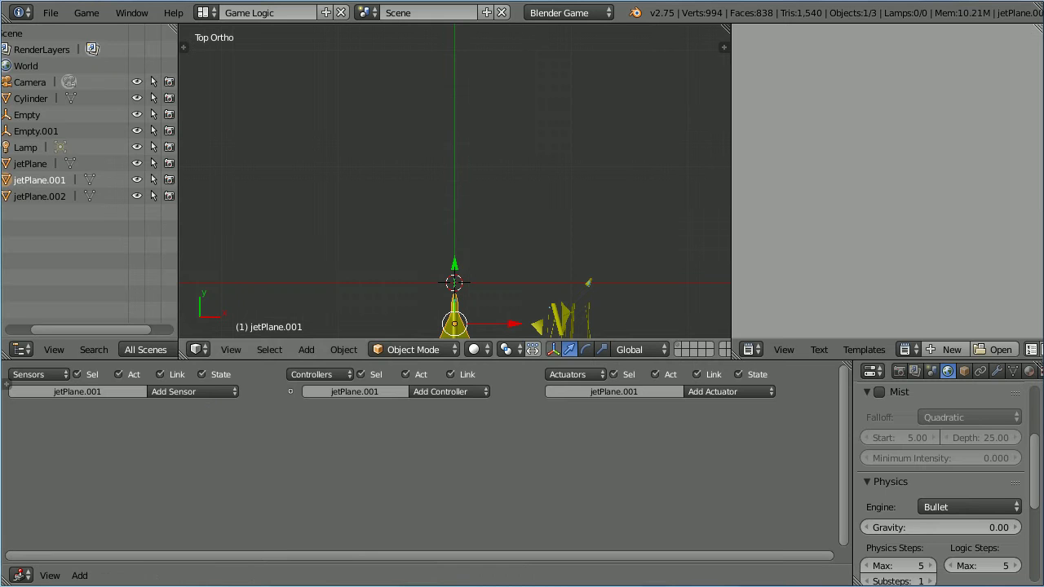
click(200, 394)
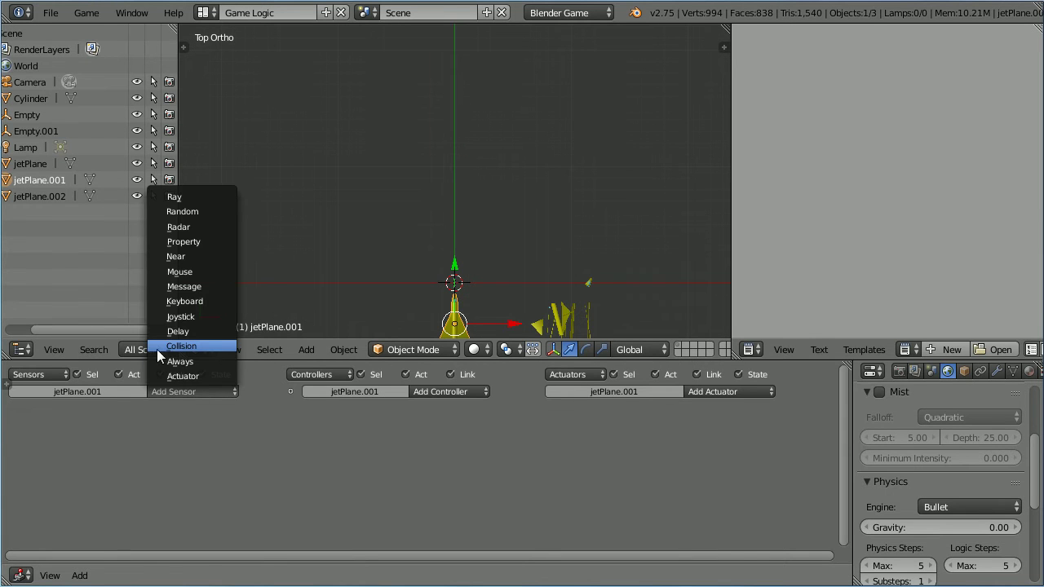
click(217, 349)
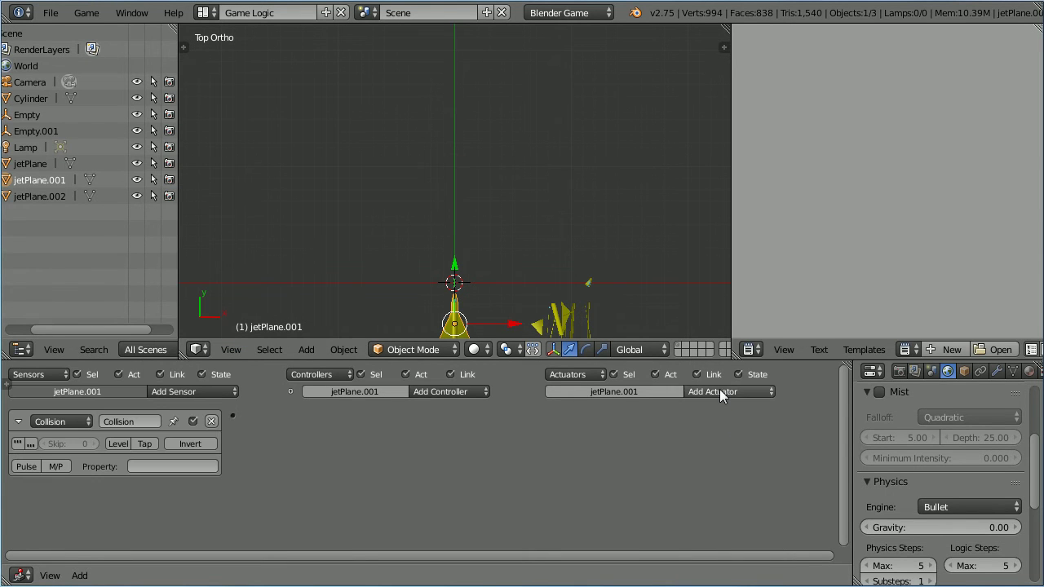
click(719, 390)
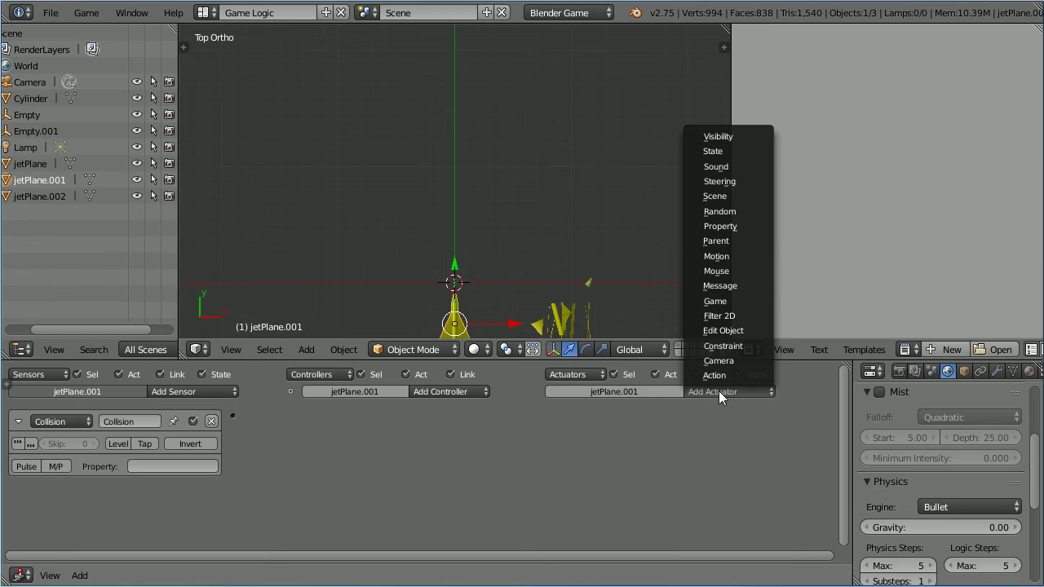
click(756, 330)
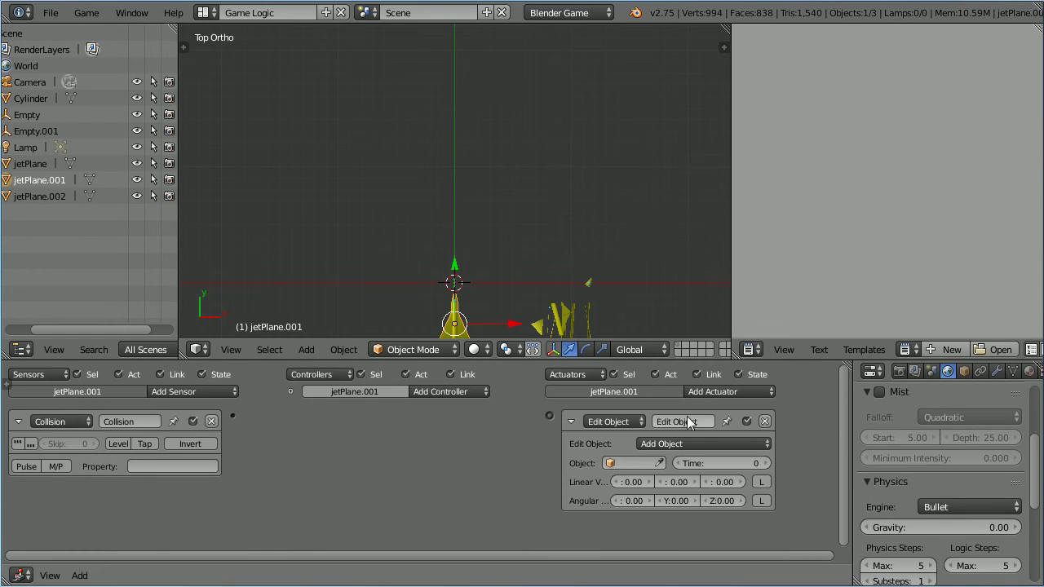
Set the actuator to Replace Mesh with Cylinder.003 and wire the Collision sensor into the chain.
click(695, 443)
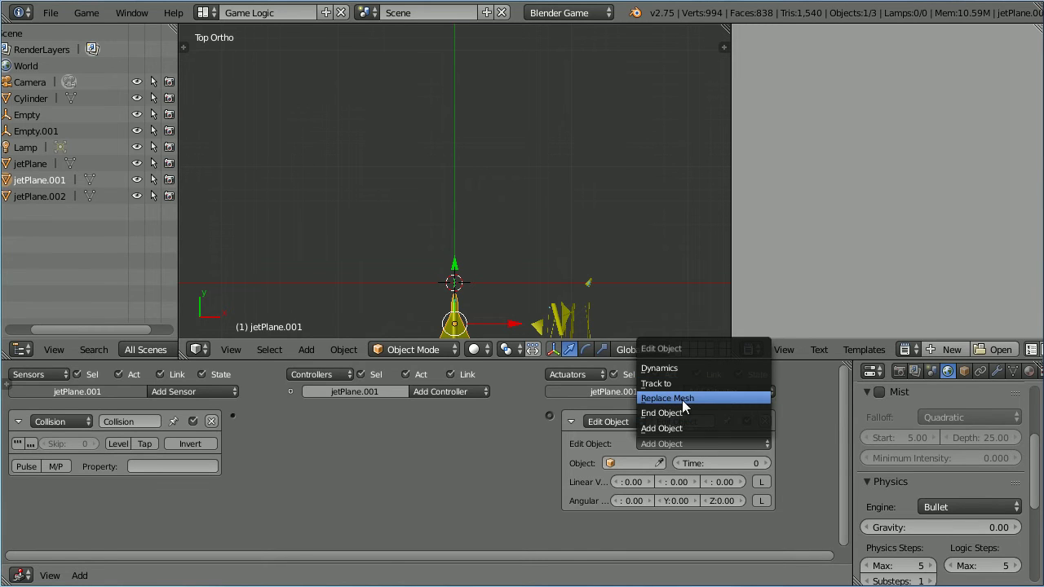
click(728, 398)
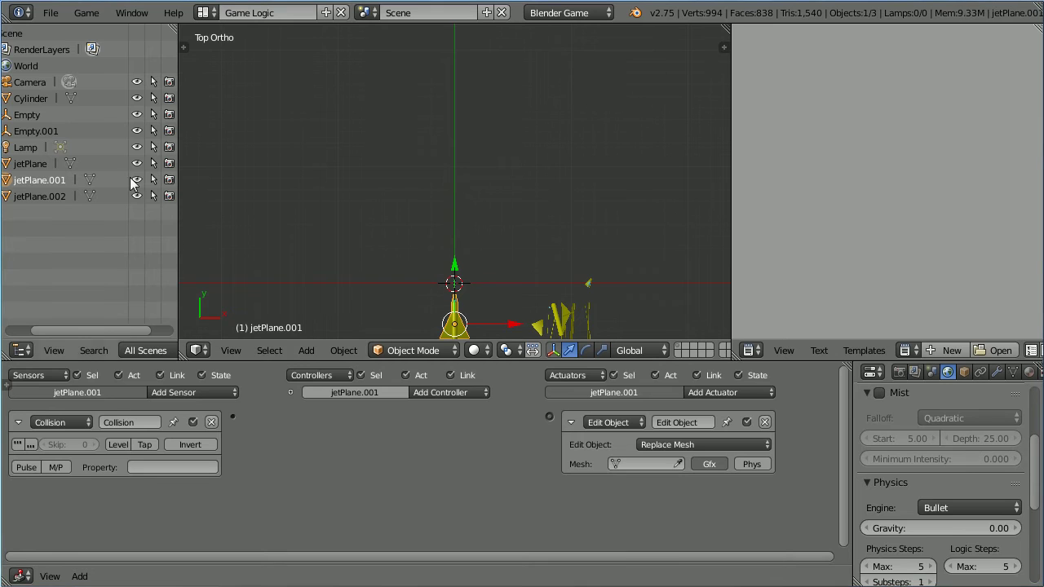
drag(104, 329, 58, 329)
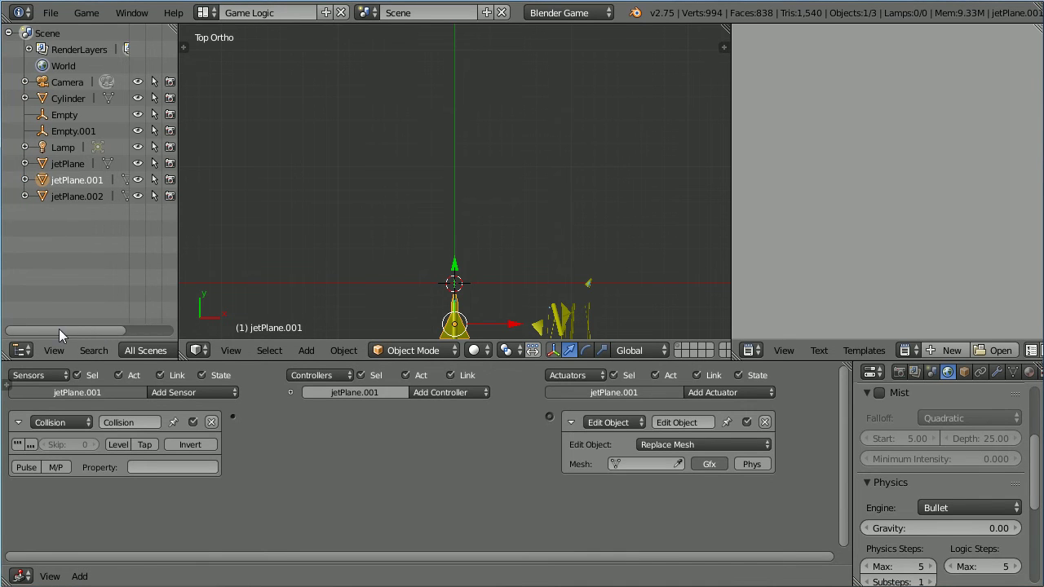
click(63, 197)
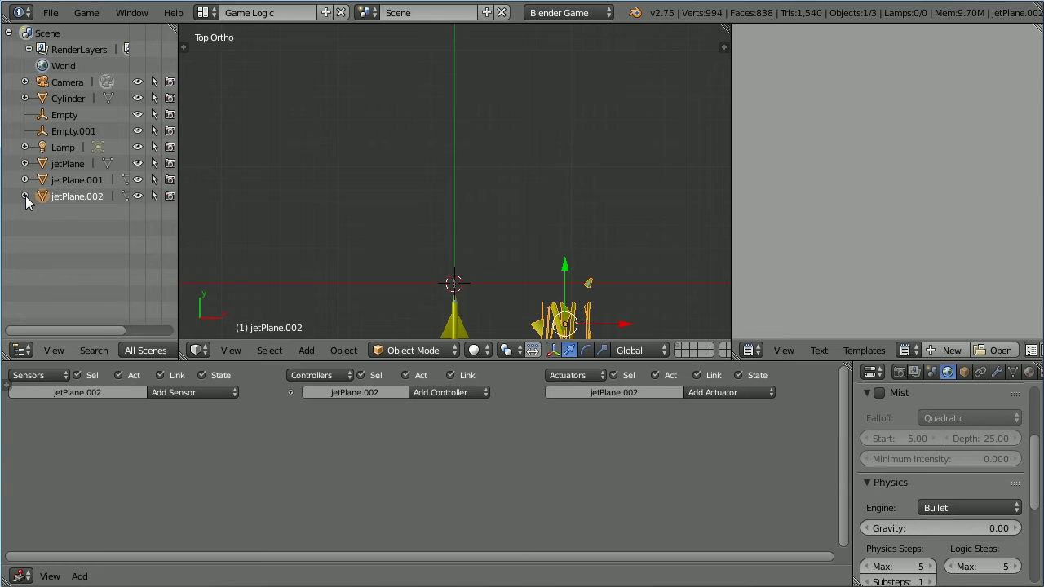
click(25, 196)
right_click(455, 326)
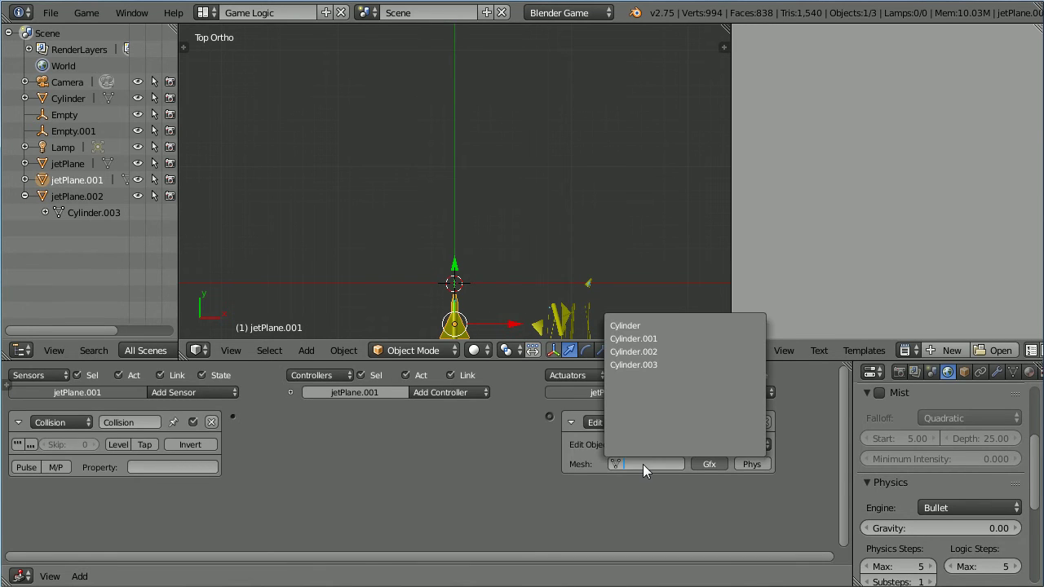
click(677, 365)
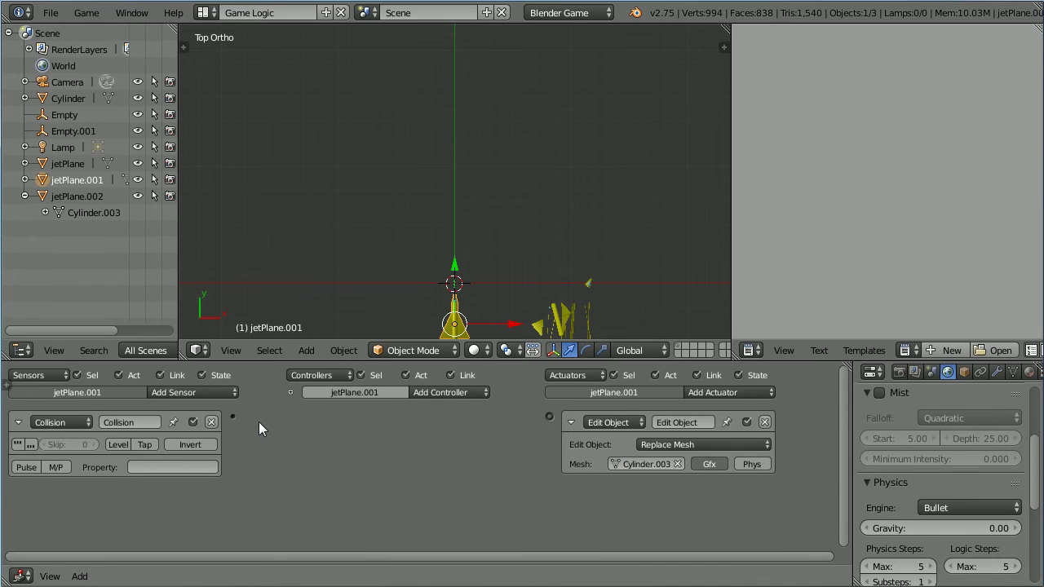
drag(233, 417, 551, 415)
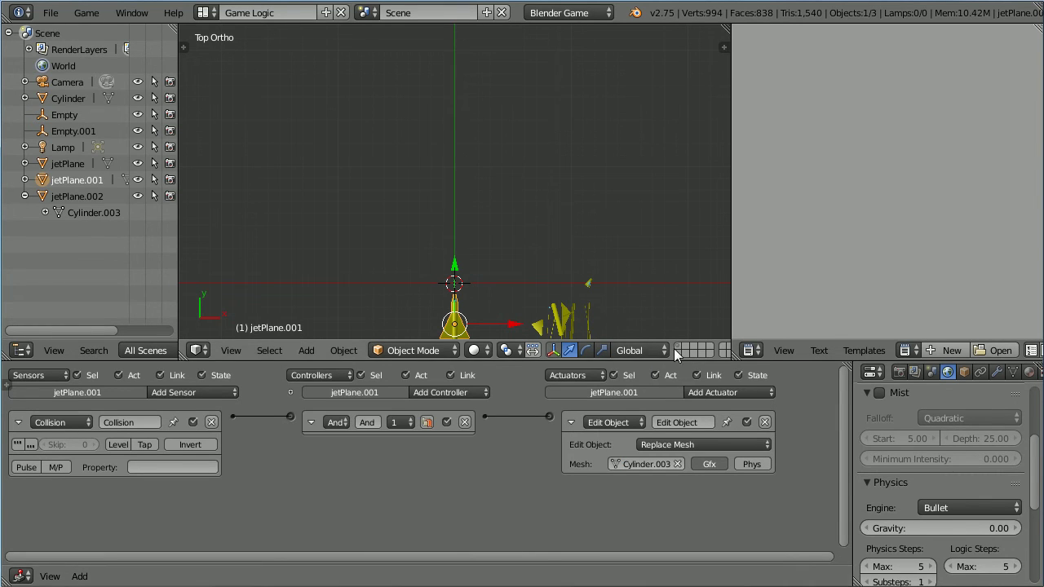
key(p)
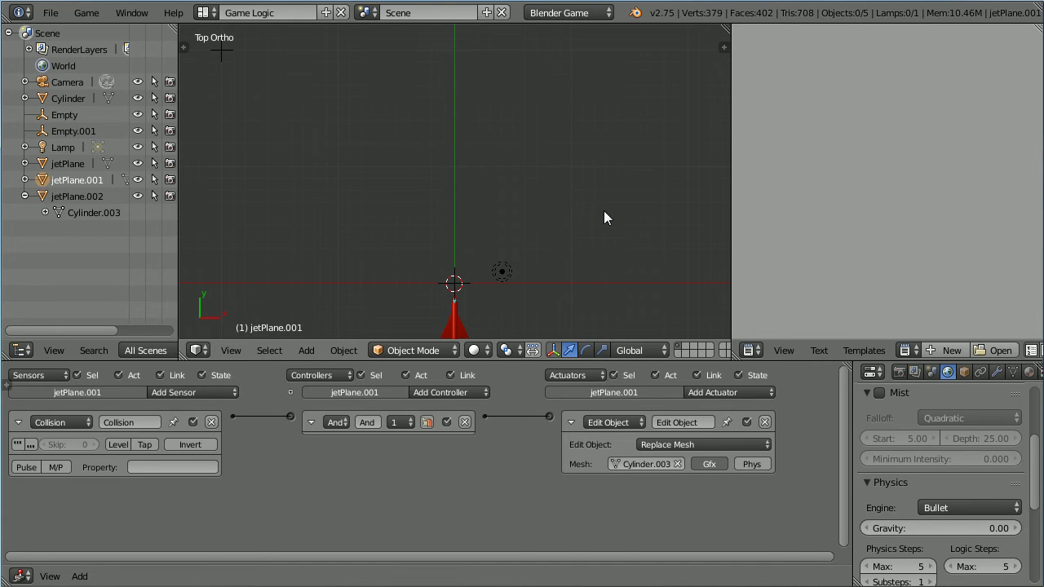
key(p)
key(Right)
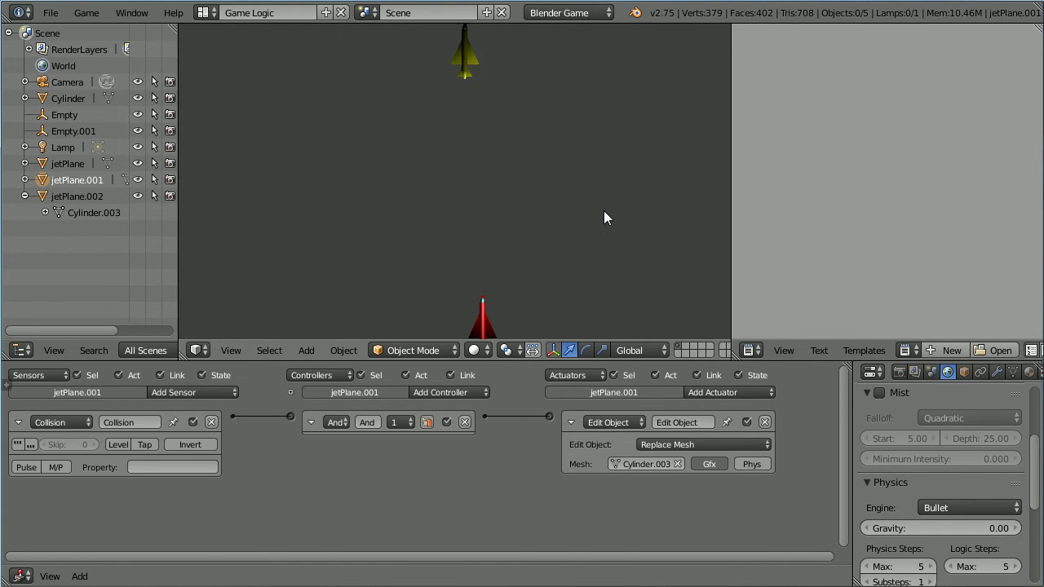
key(Right)
key(space)
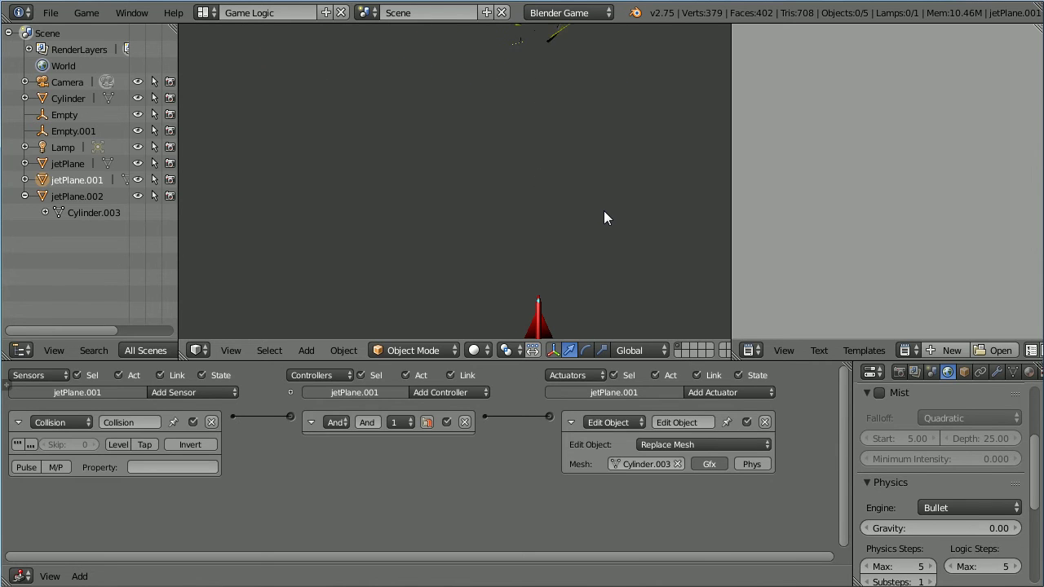
key(Escape)
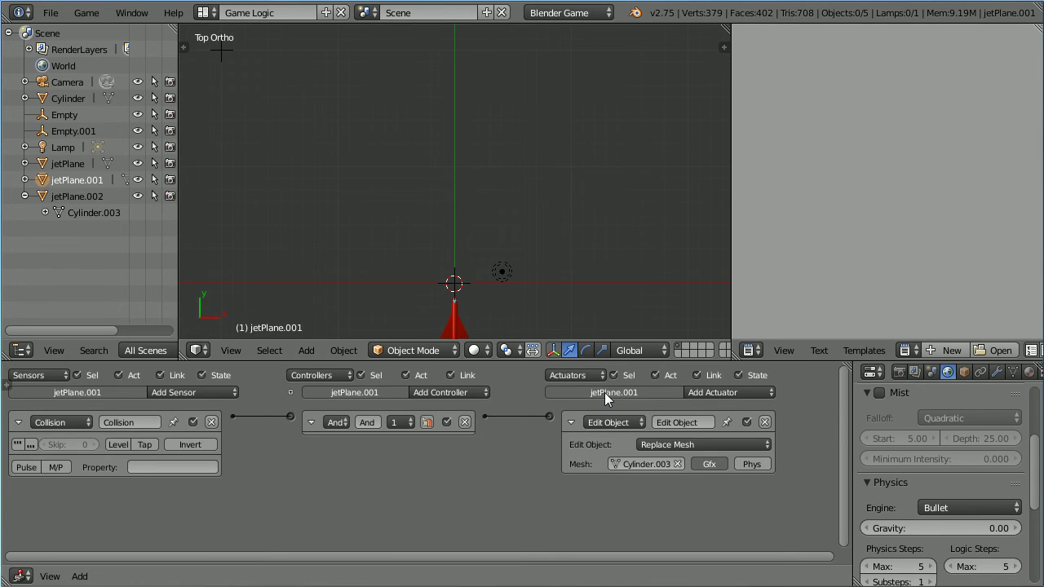
Add a Message actuator with subject 'hit' to jetPlane.001, wired from the And controller.
click(714, 392)
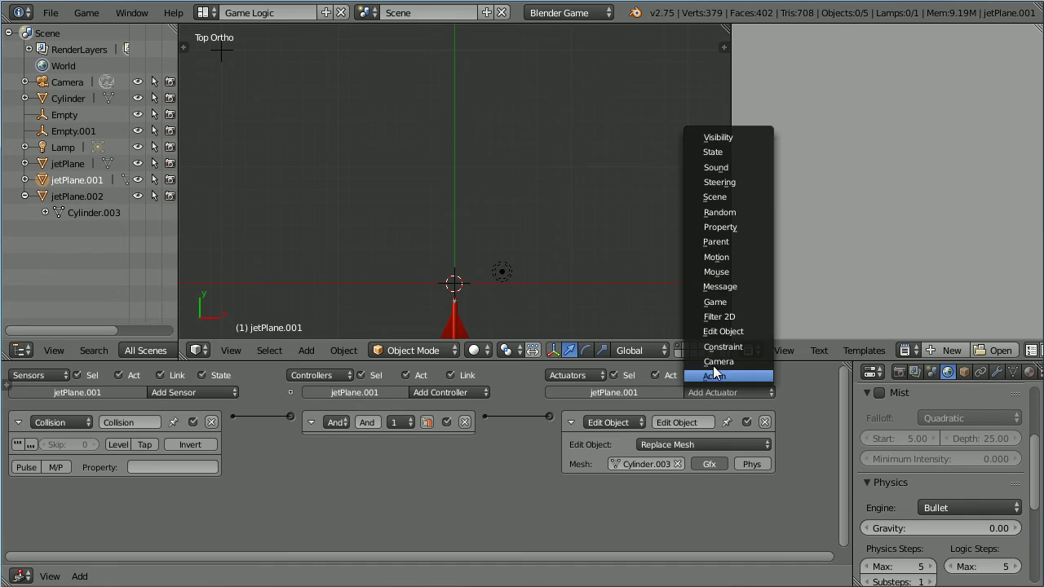
click(753, 282)
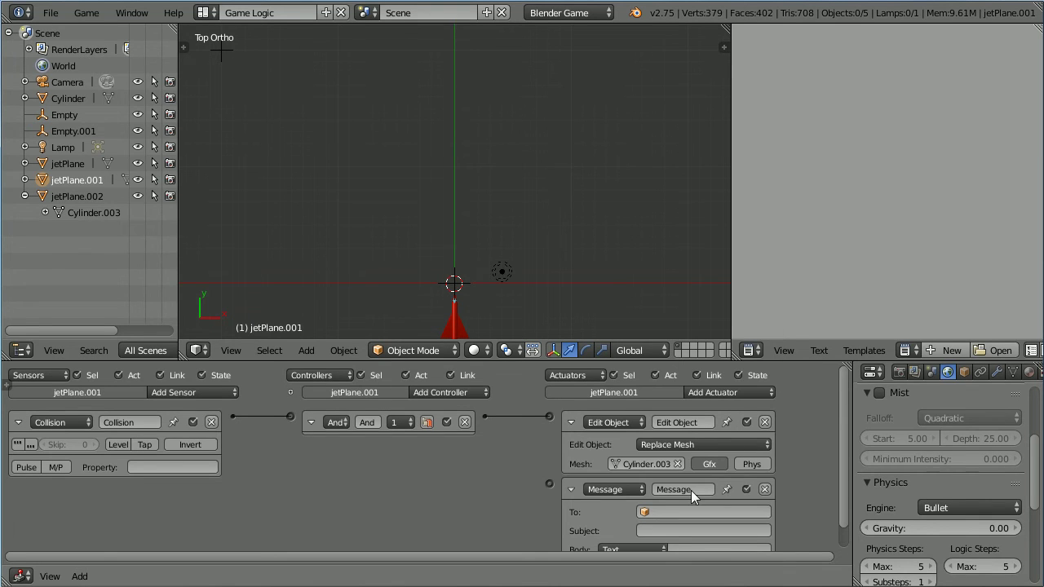
click(654, 530)
text(hit)
key(Return)
drag(485, 417, 500, 423)
drag(535, 470, 551, 483)
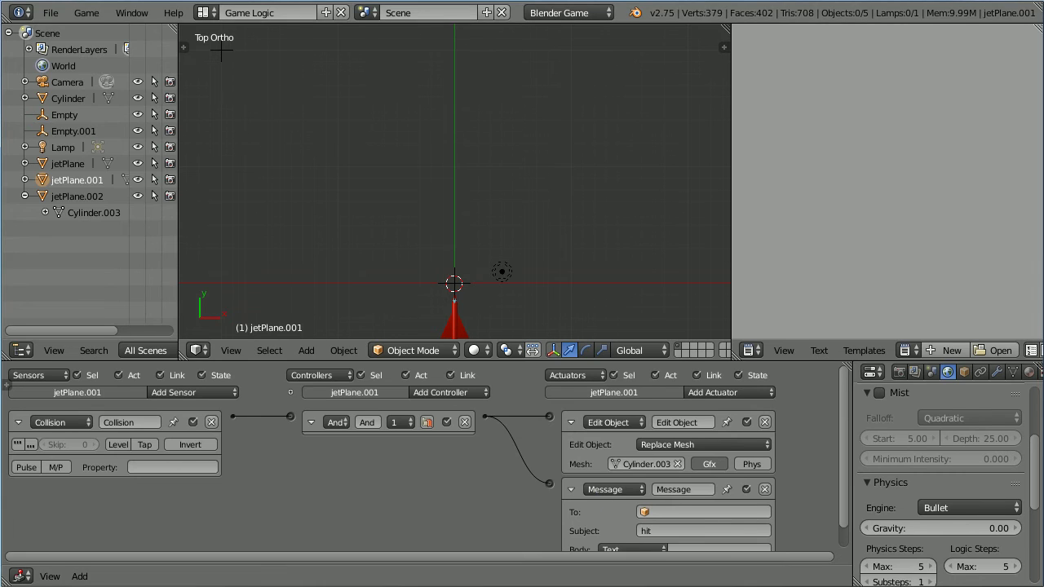
Add a Text object, move it left along X, and scale it by 2.
click(306, 350)
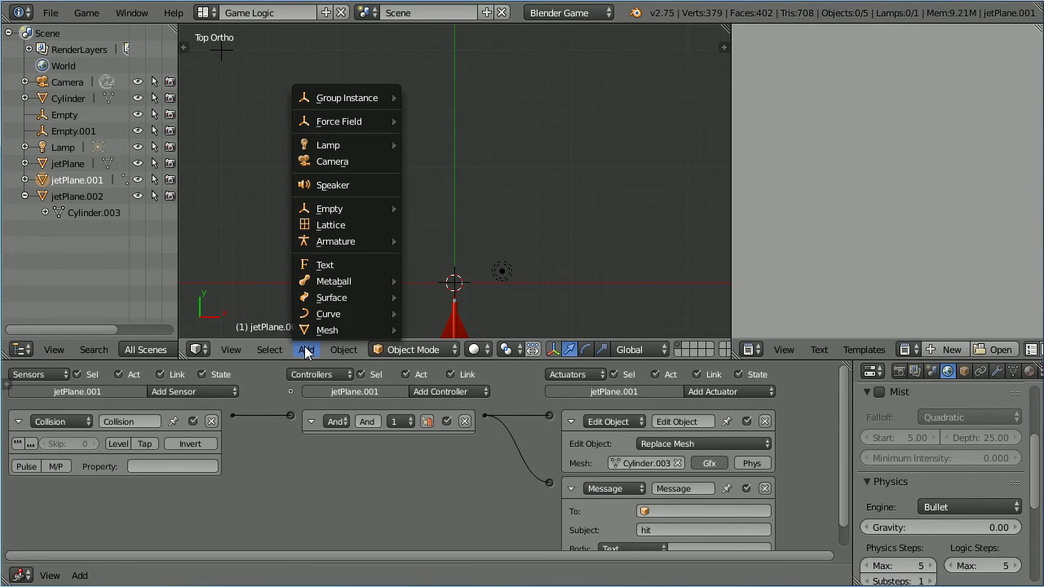
click(360, 265)
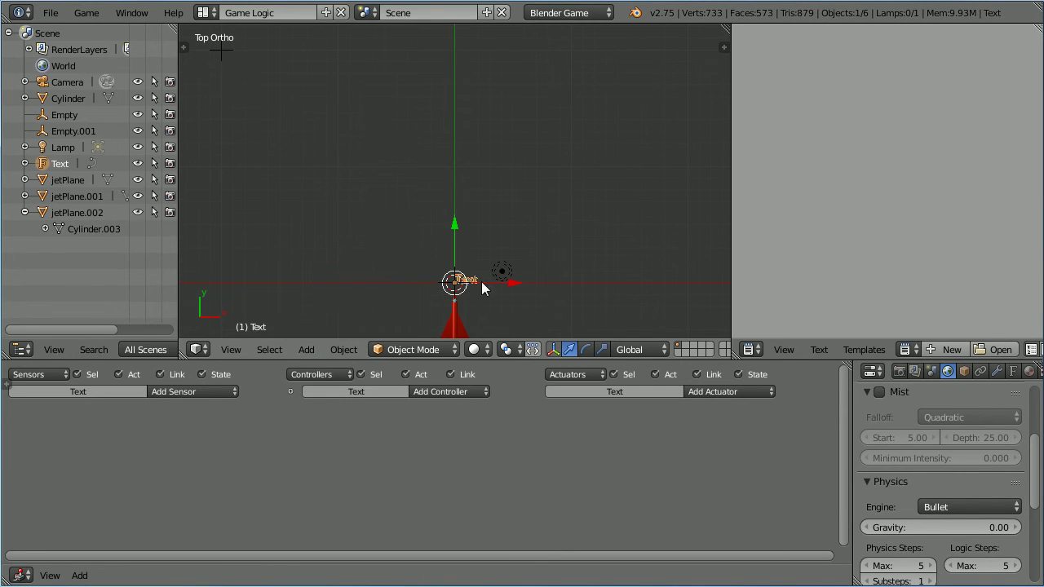
drag(511, 284, 287, 288)
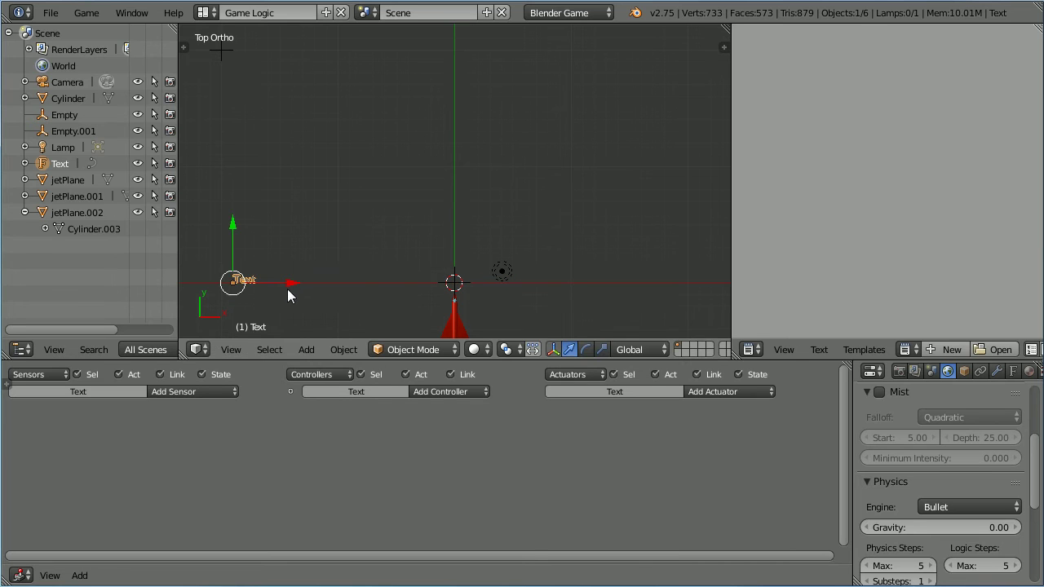
key(s)
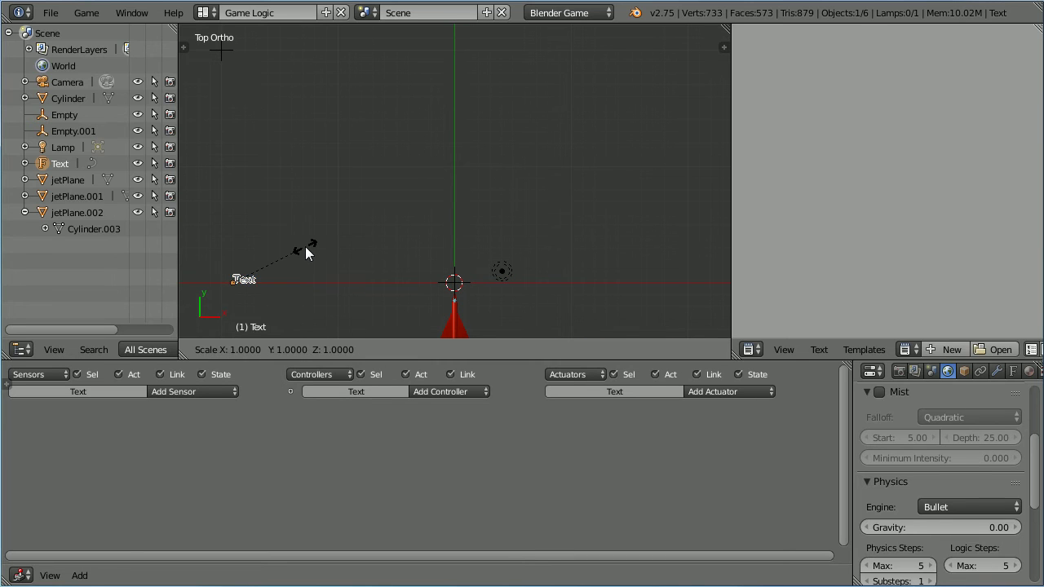
key(2)
key(Return)
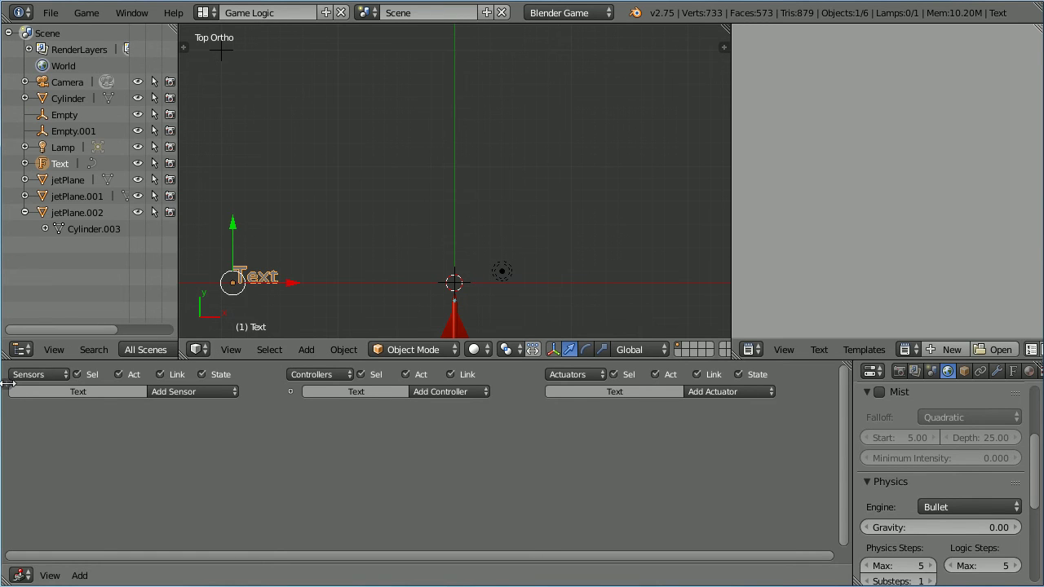
Give the Text object a Text game property of Integer type.
click(7, 383)
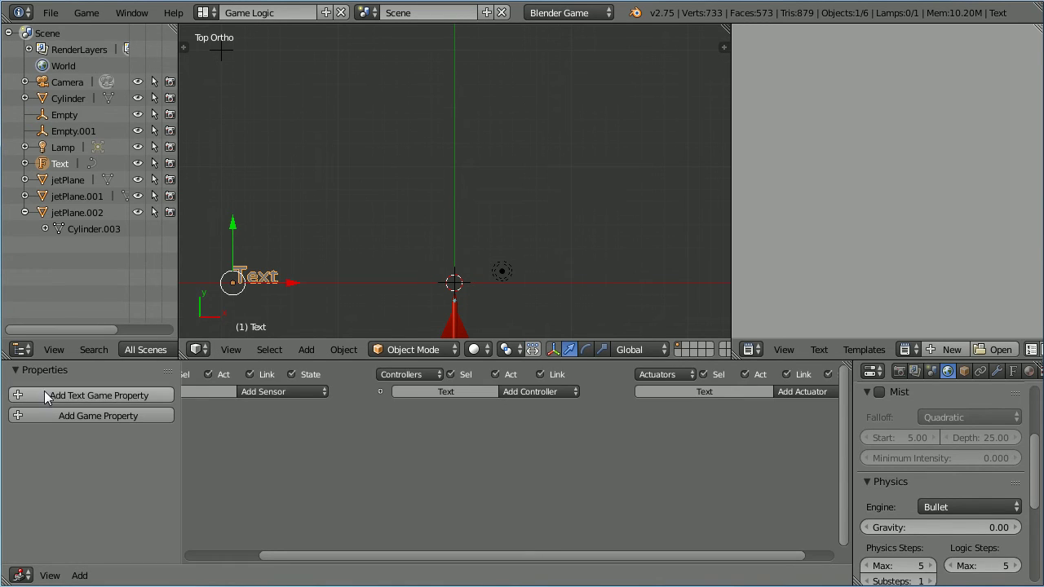
click(150, 396)
click(86, 415)
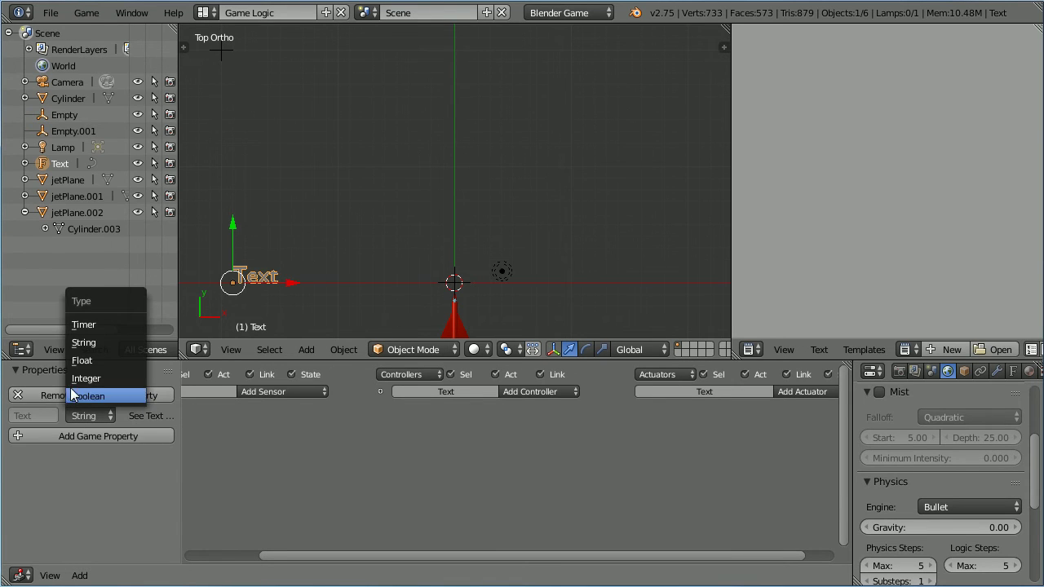
click(109, 377)
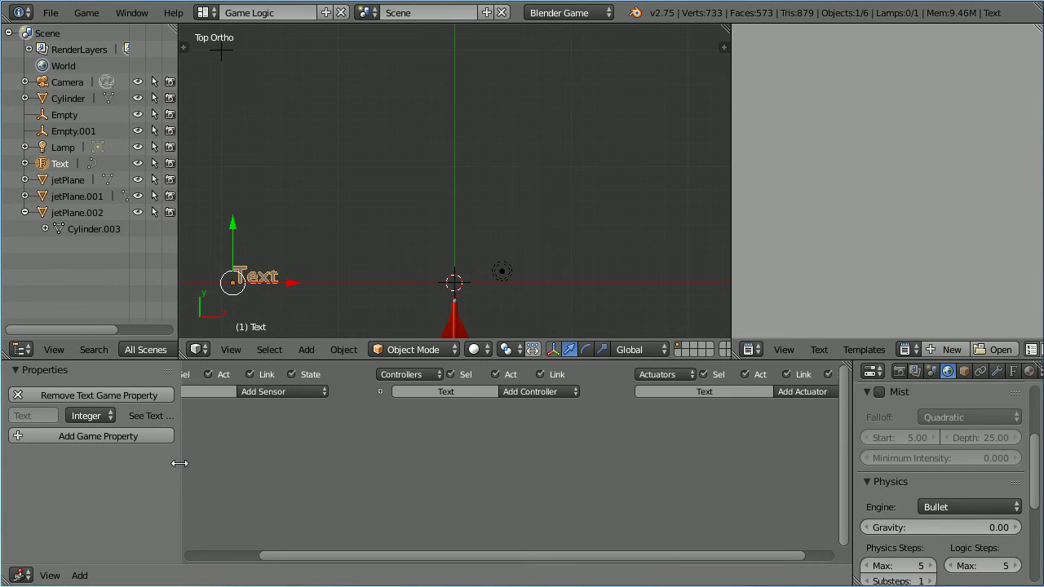
drag(177, 463, 2, 473)
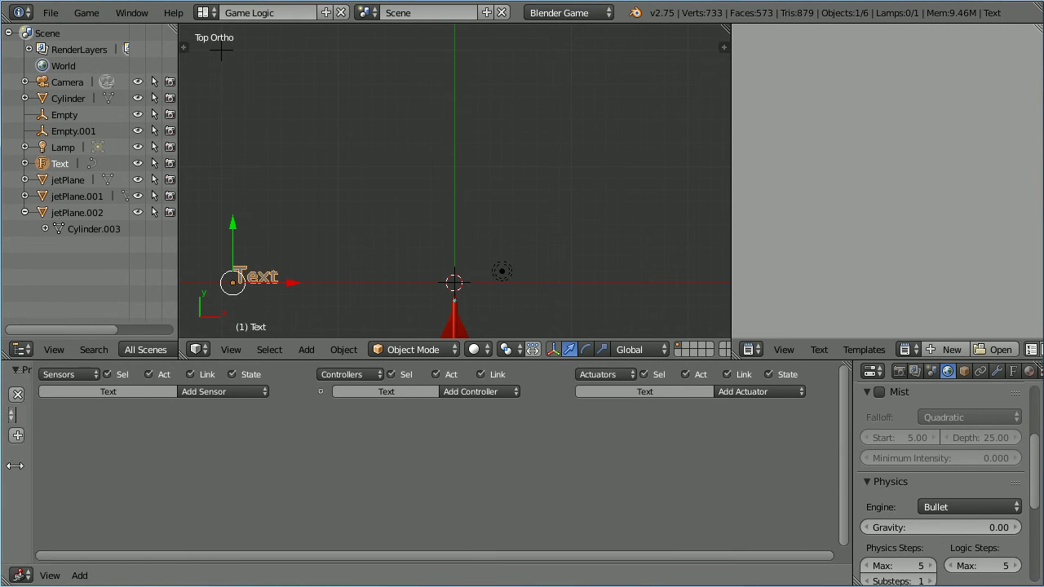
click(182, 391)
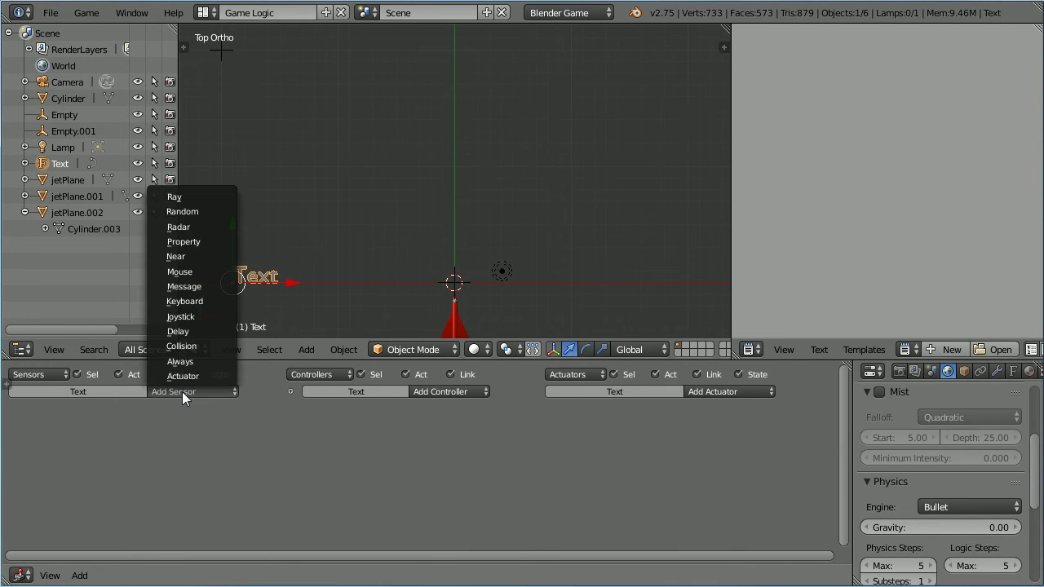
Add a Message sensor with subject 'hit' and a Property actuator to the Text object.
click(220, 286)
click(702, 388)
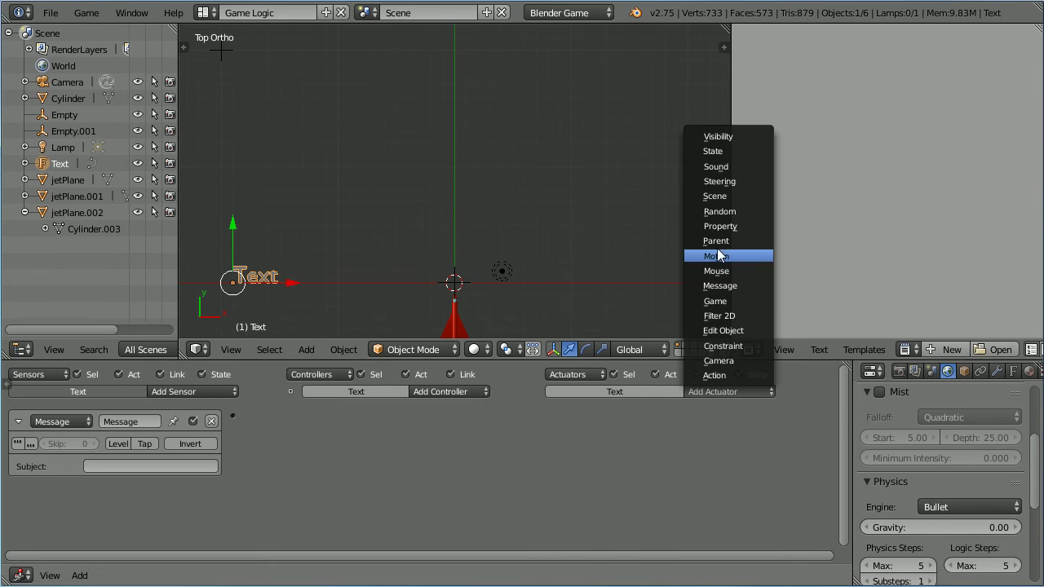
click(766, 226)
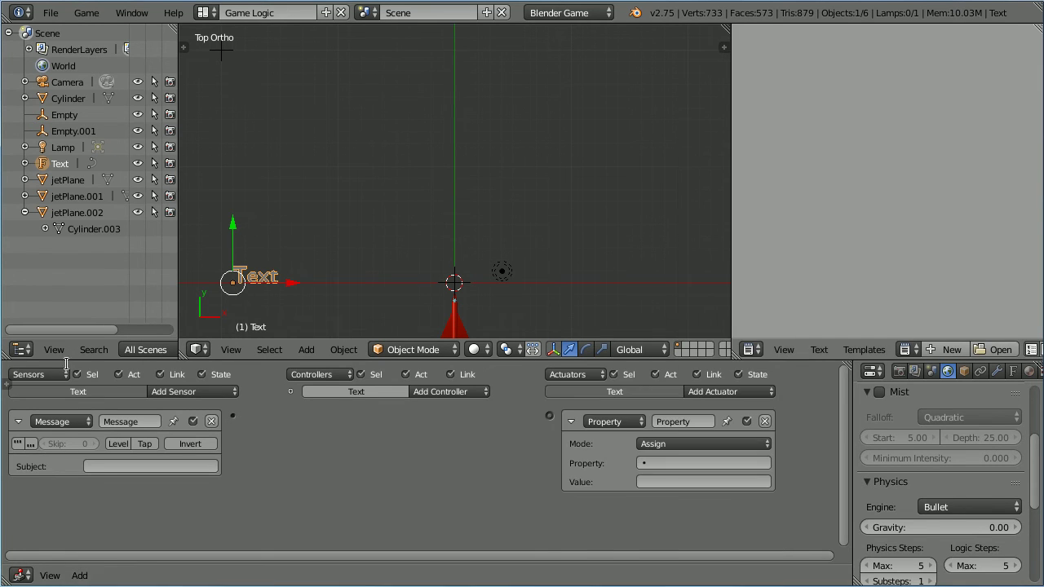
click(123, 467)
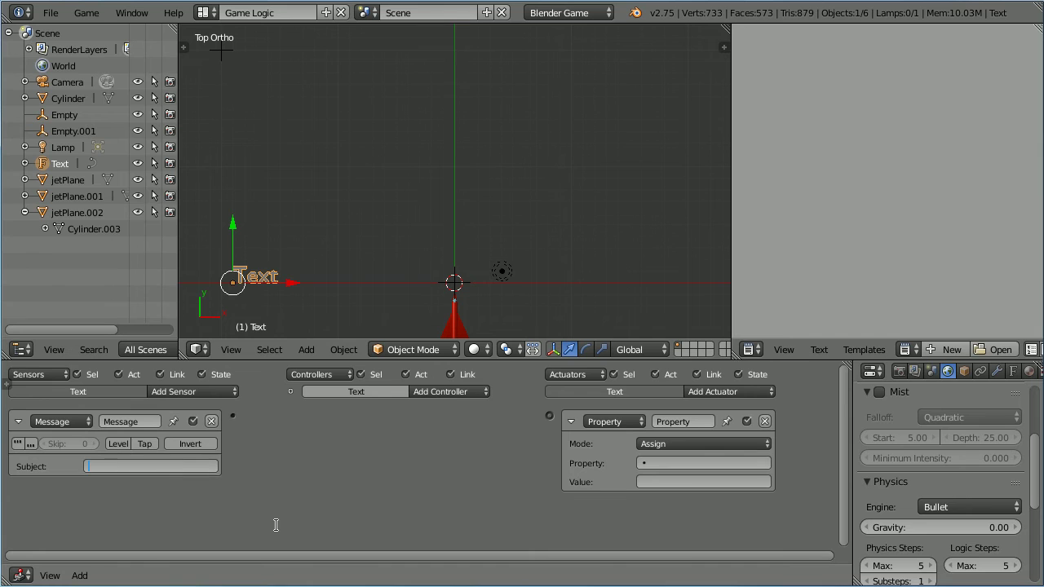
text(hit)
key(Return)
Set the Property actuator to Add 1 to the Text property and link the Message sensor to it.
click(691, 444)
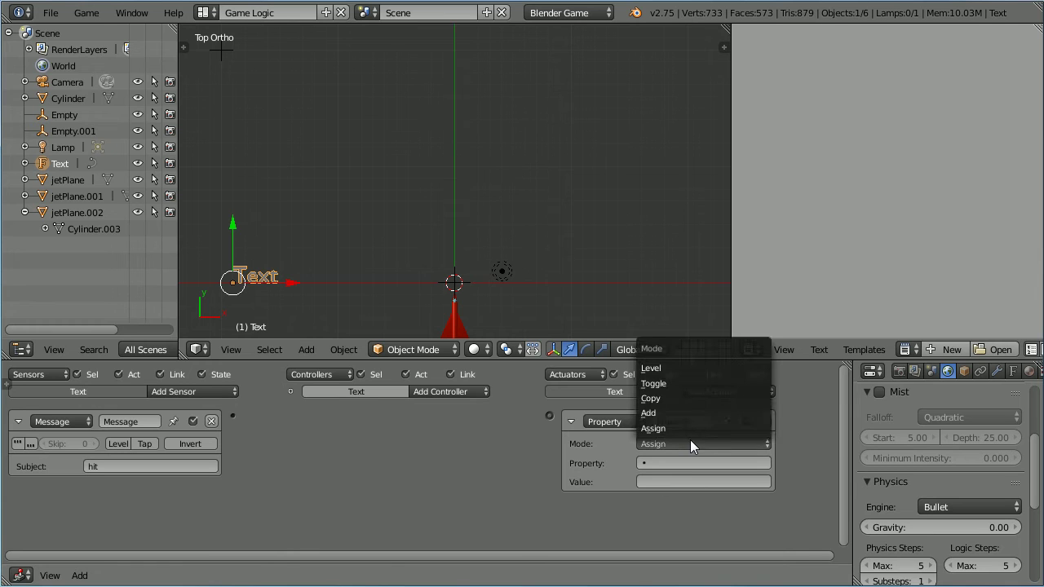
click(674, 414)
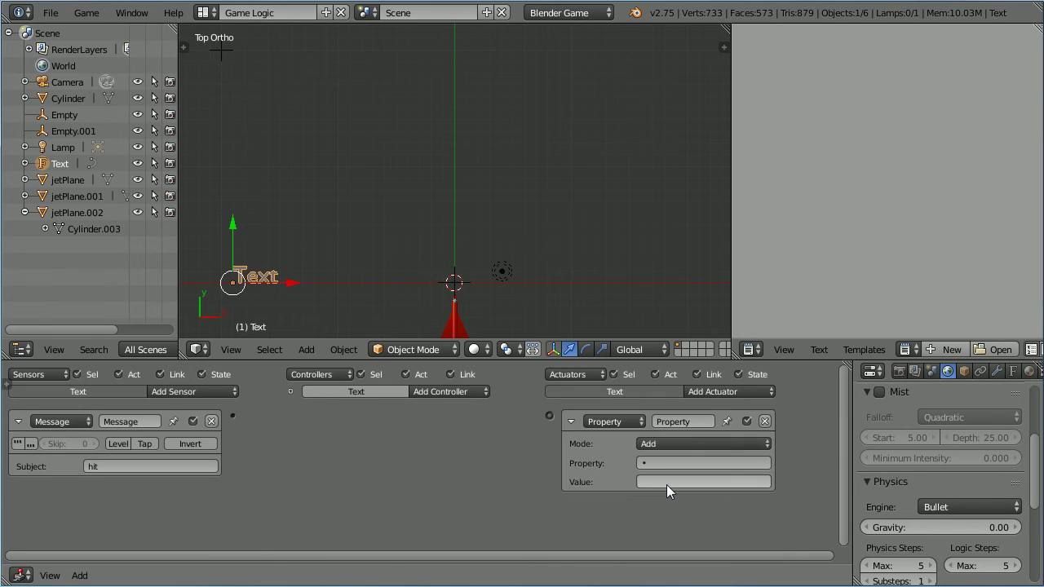
click(666, 483)
text(1)
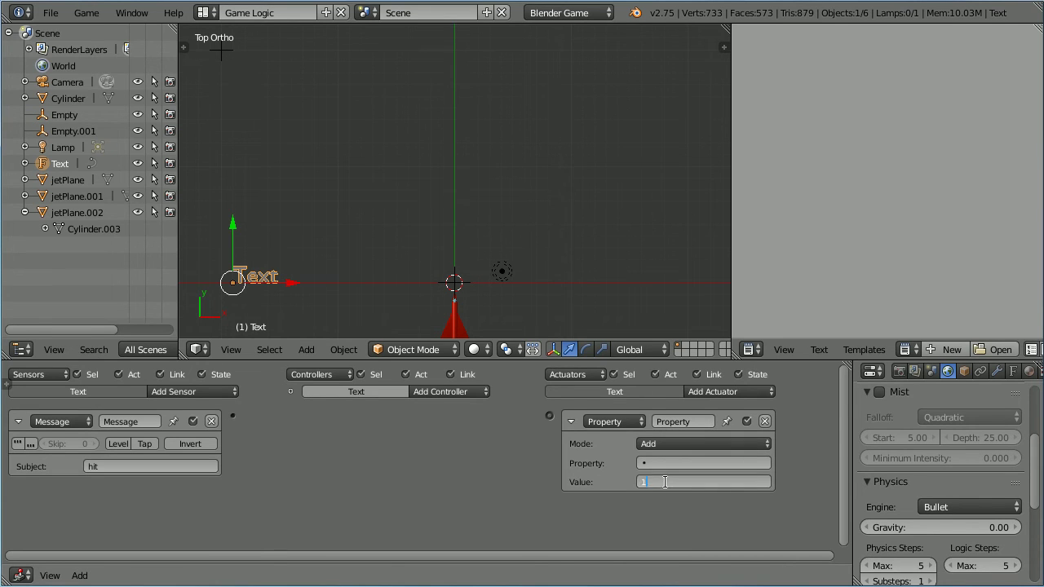
click(665, 462)
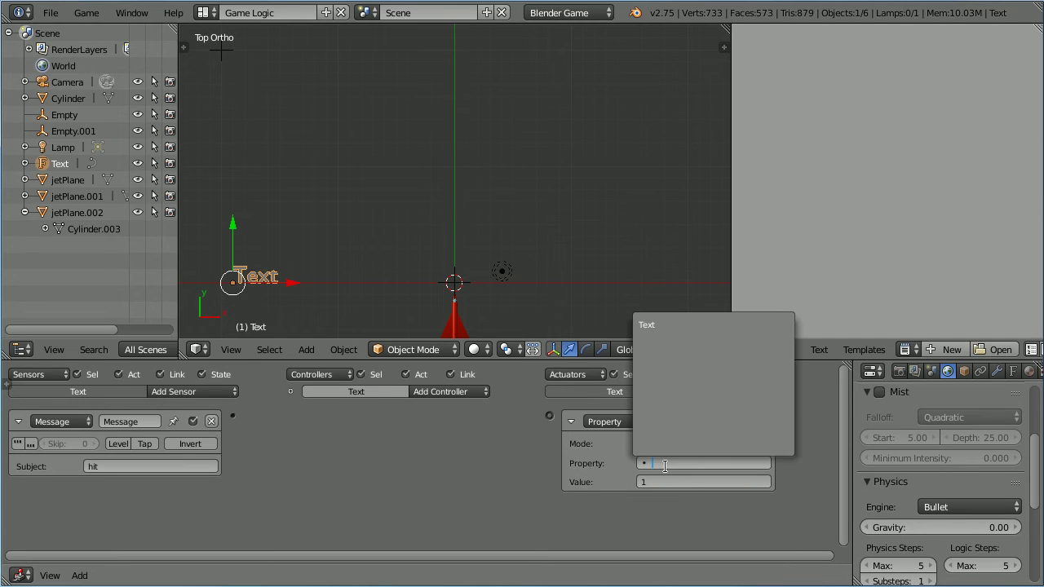
click(656, 324)
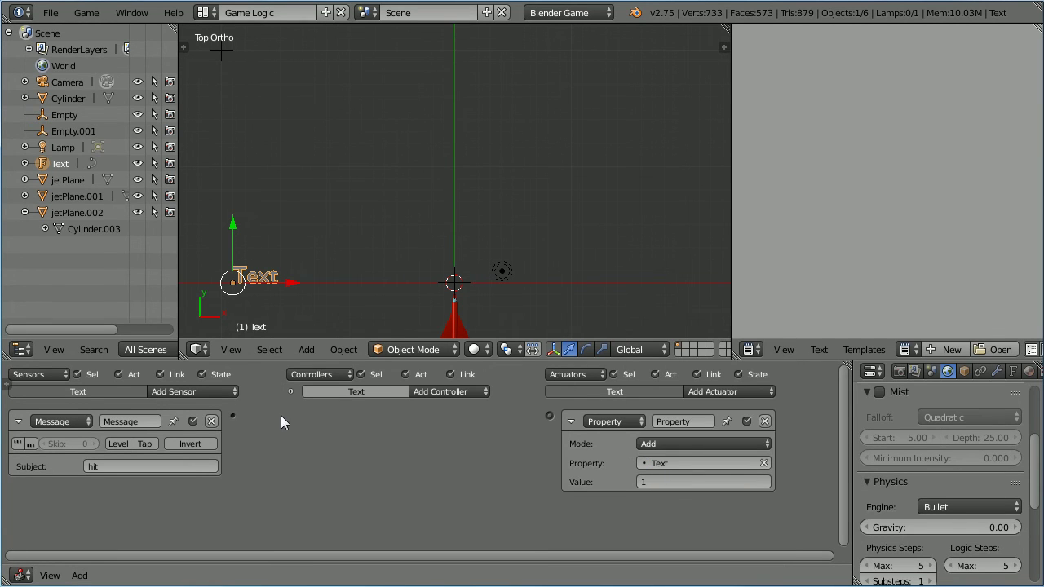
drag(232, 416, 549, 416)
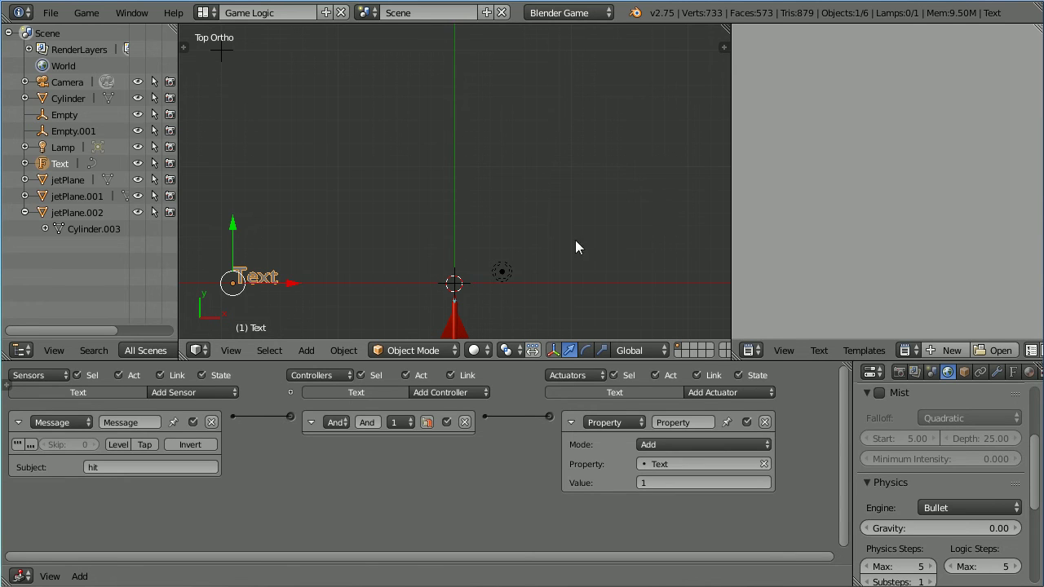
middle_drag(571, 359, 421, 359)
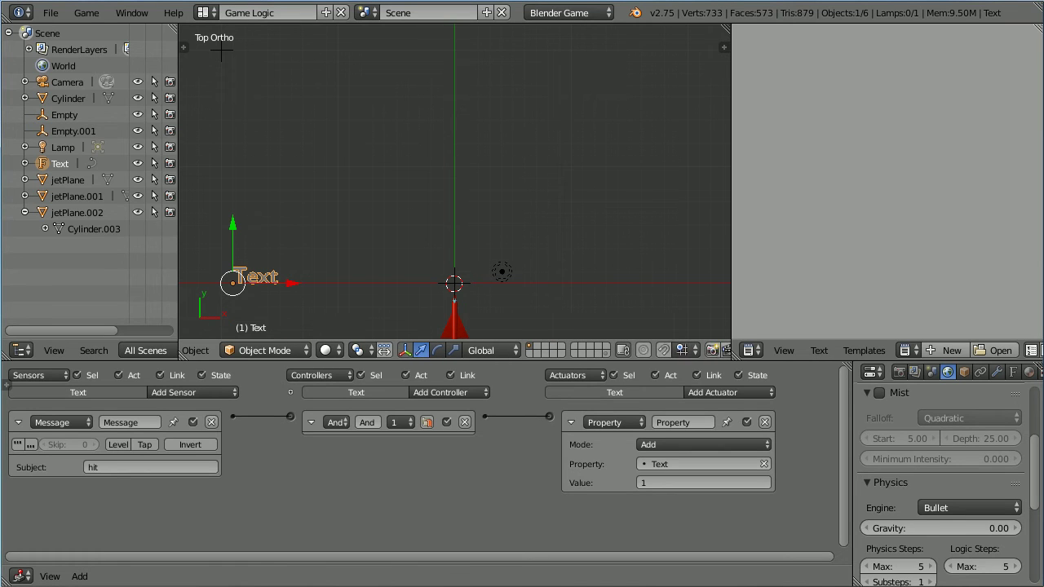
Select jetPlane.001 on the jet layer and add a new game property to it.
click(604, 355)
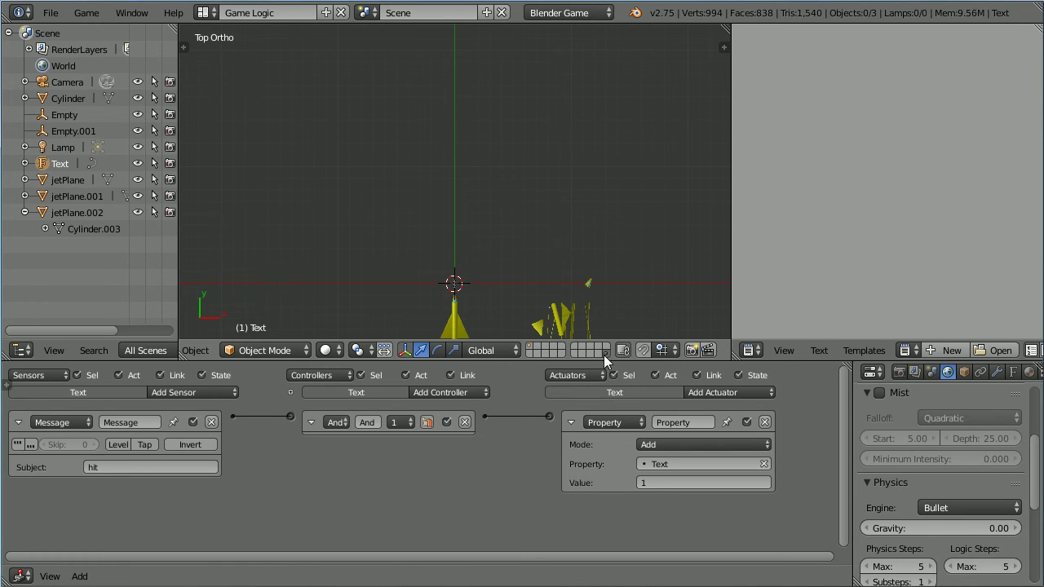
right_click(454, 326)
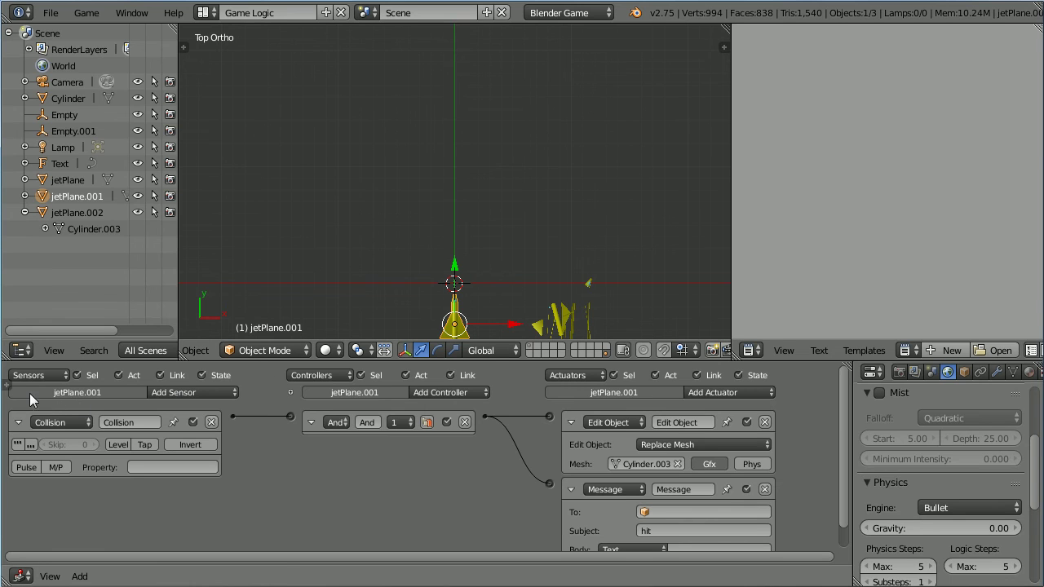
click(6, 385)
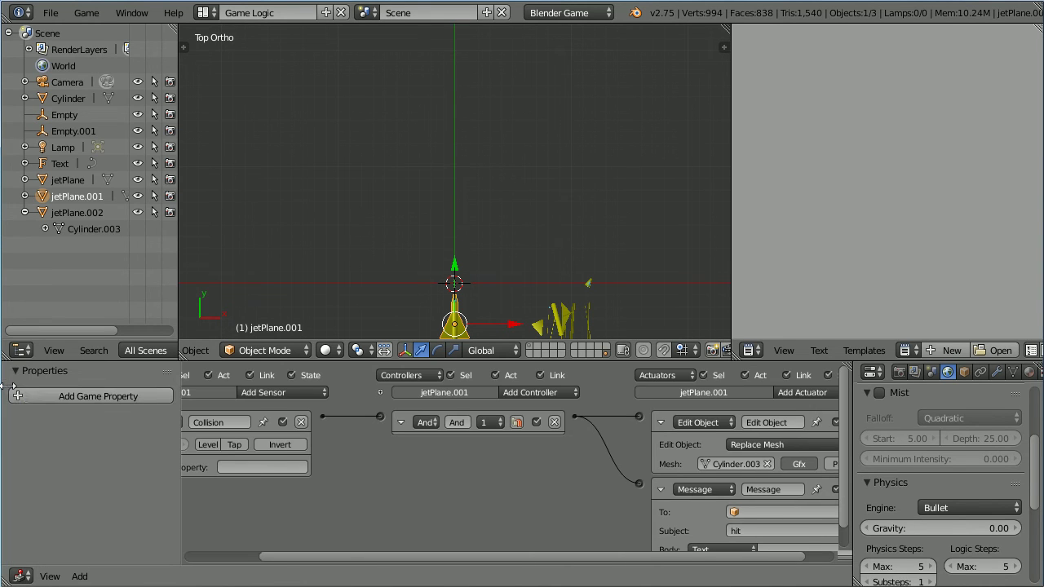
click(153, 395)
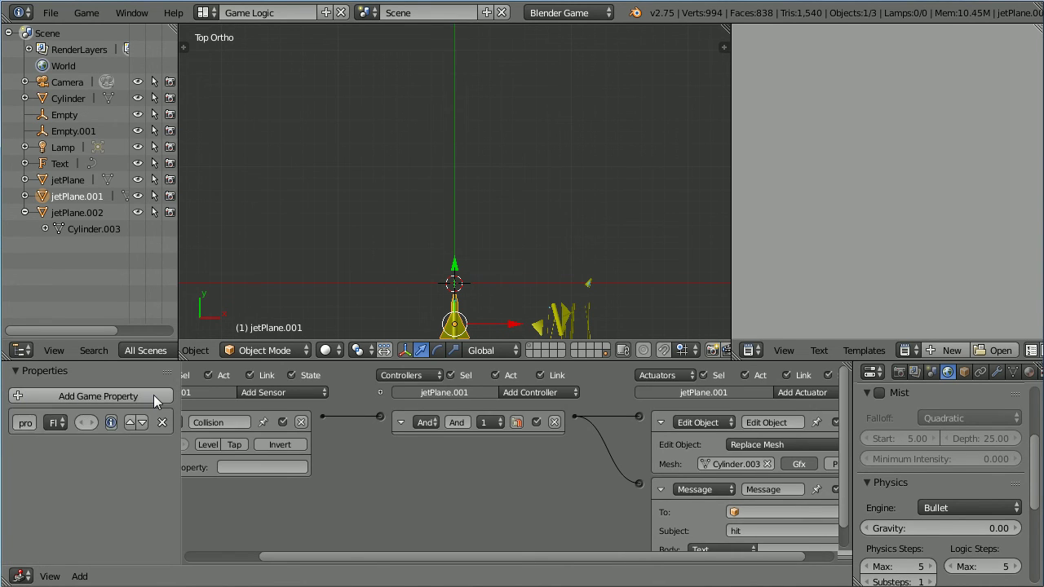
drag(178, 456, 258, 463)
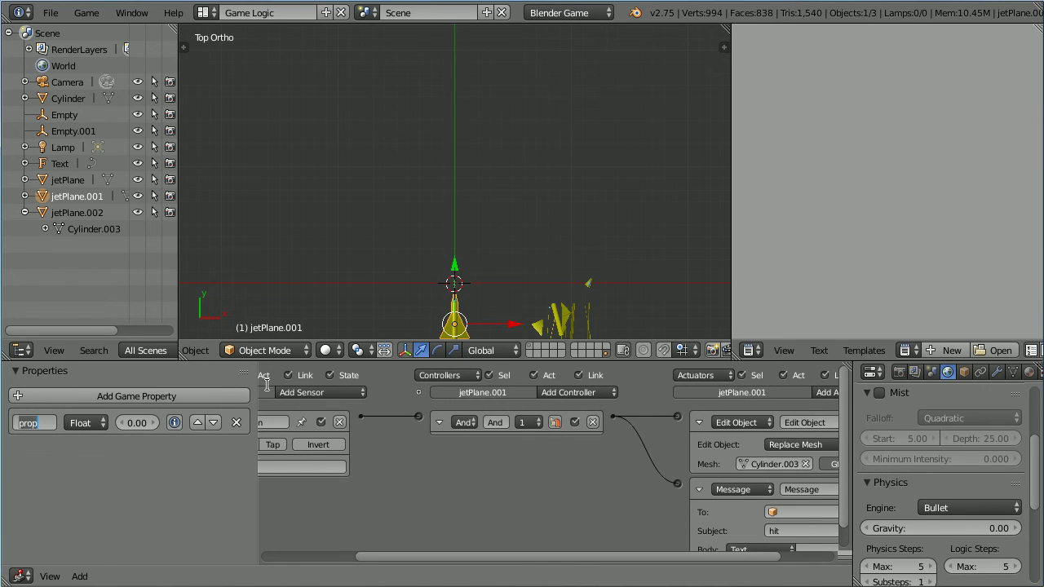
Name the property beenHit, make it Boolean, then close the properties sidebar.
click(33, 423)
text(beenHit)
click(82, 422)
click(82, 423)
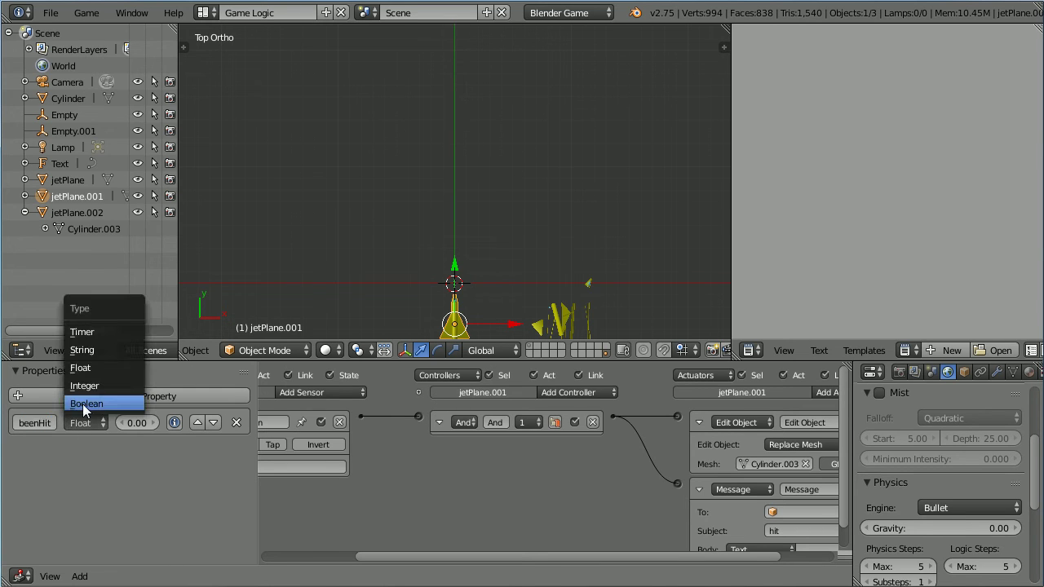
click(112, 403)
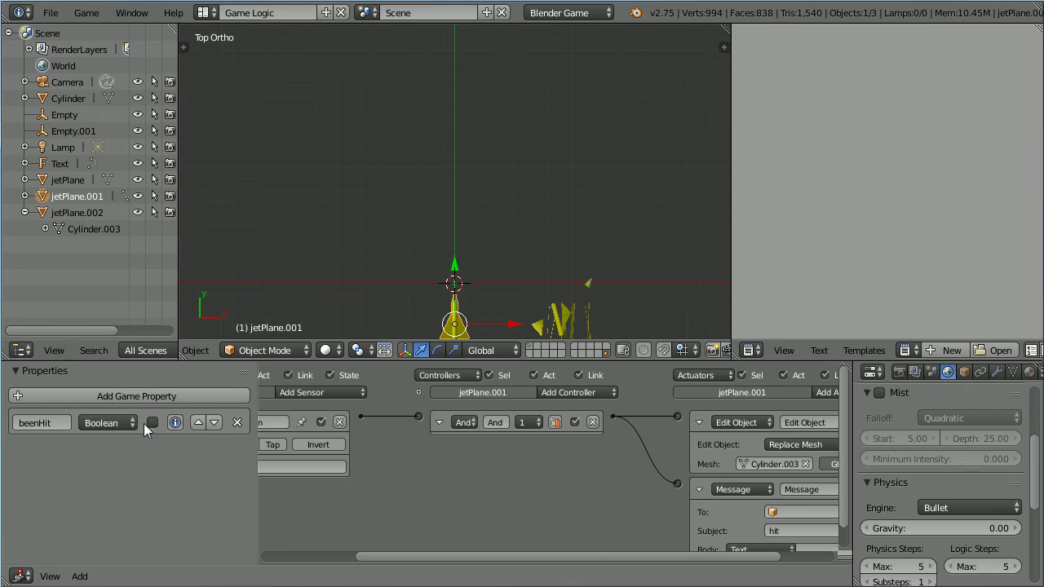
click(151, 422)
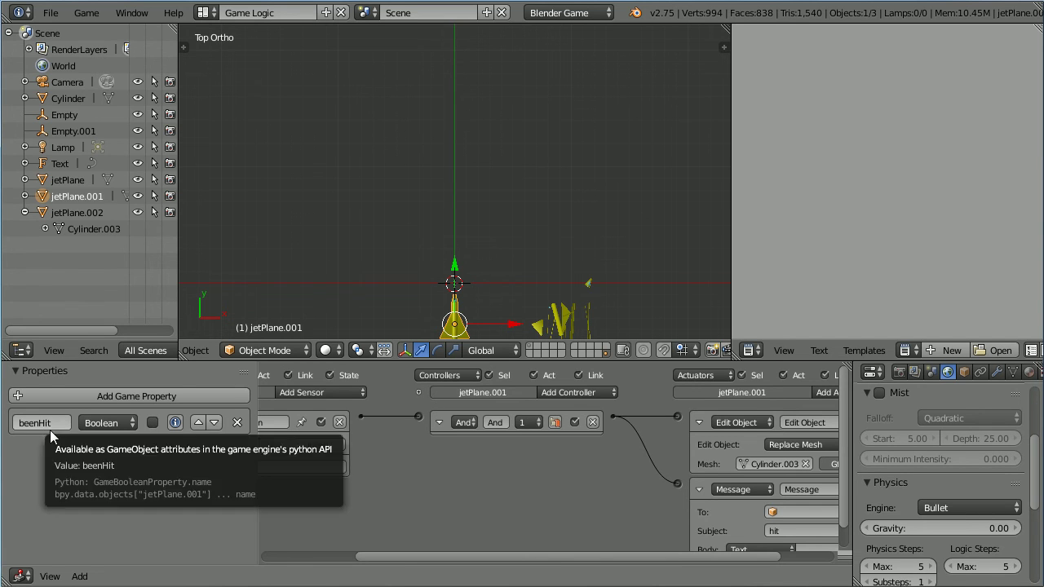
drag(256, 493, 32, 492)
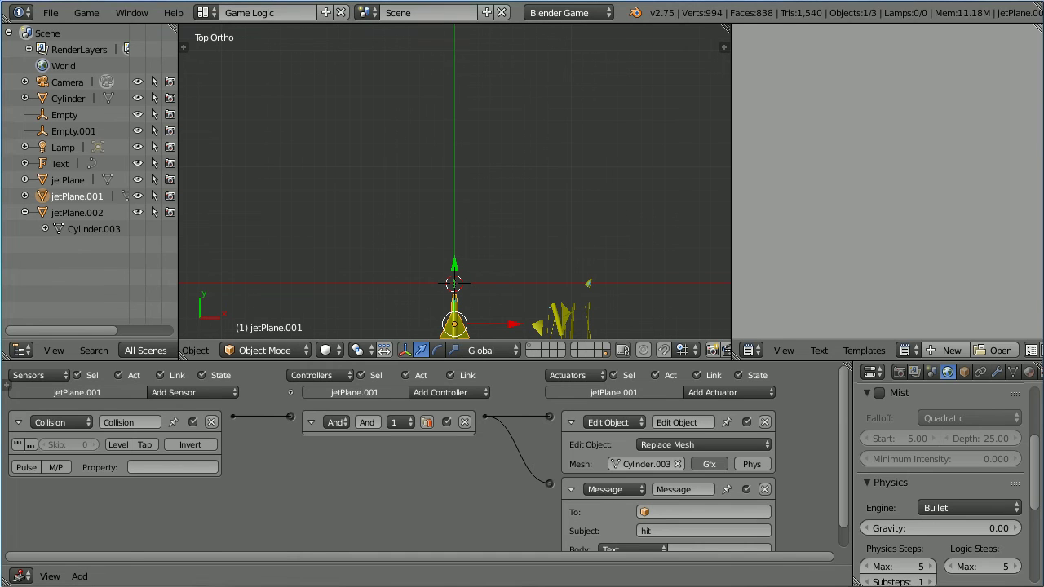
Collapse Edit Object, add a Property actuator, and wire the And controller to it.
click(570, 420)
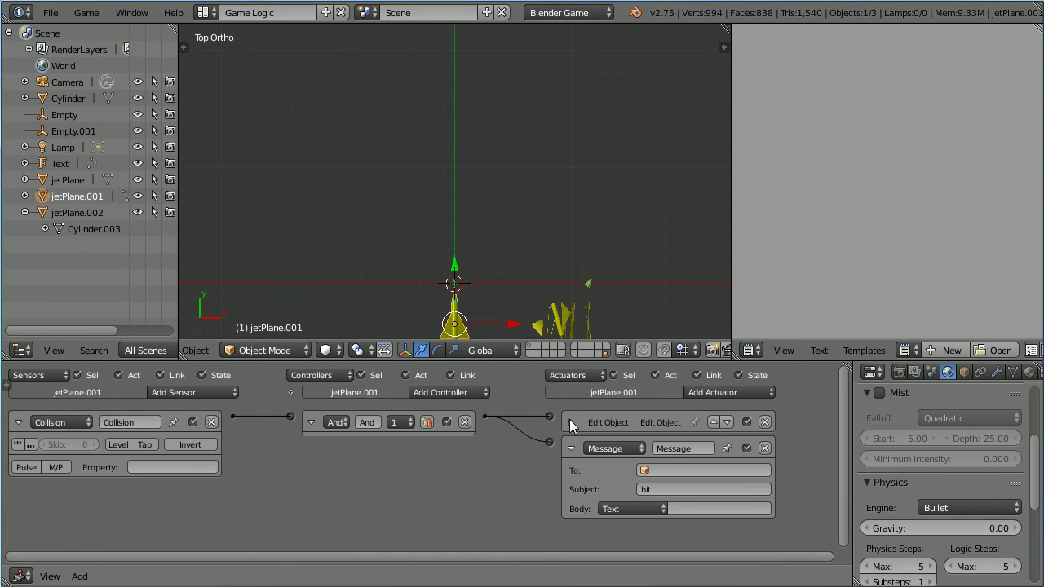
click(749, 392)
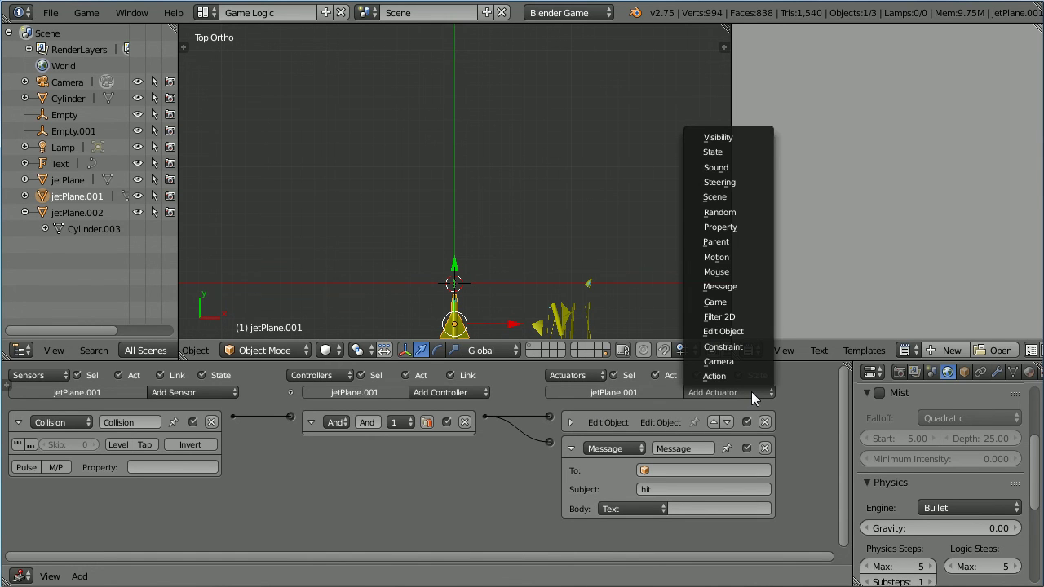
click(758, 227)
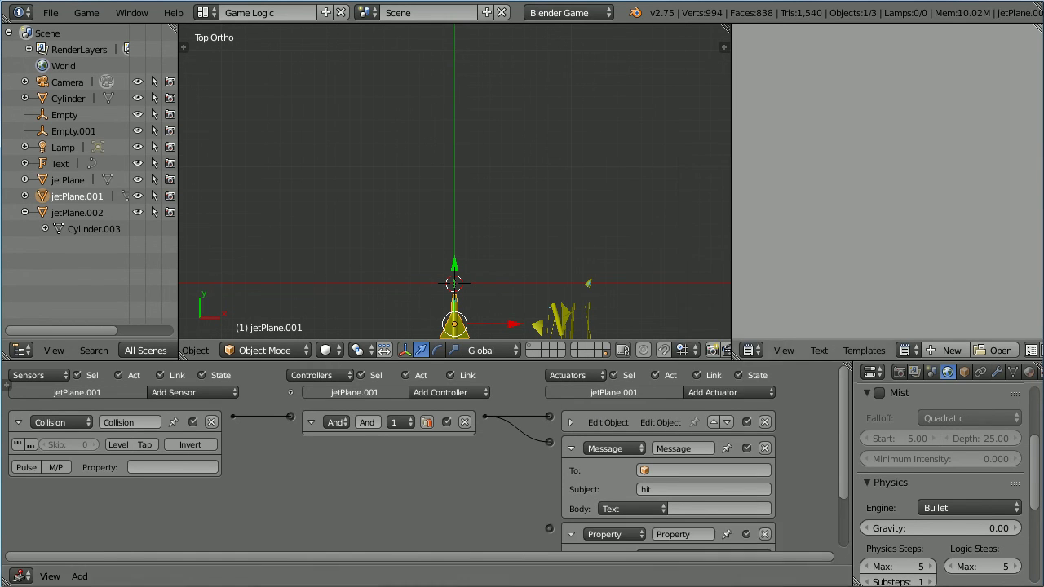
drag(847, 400, 842, 441)
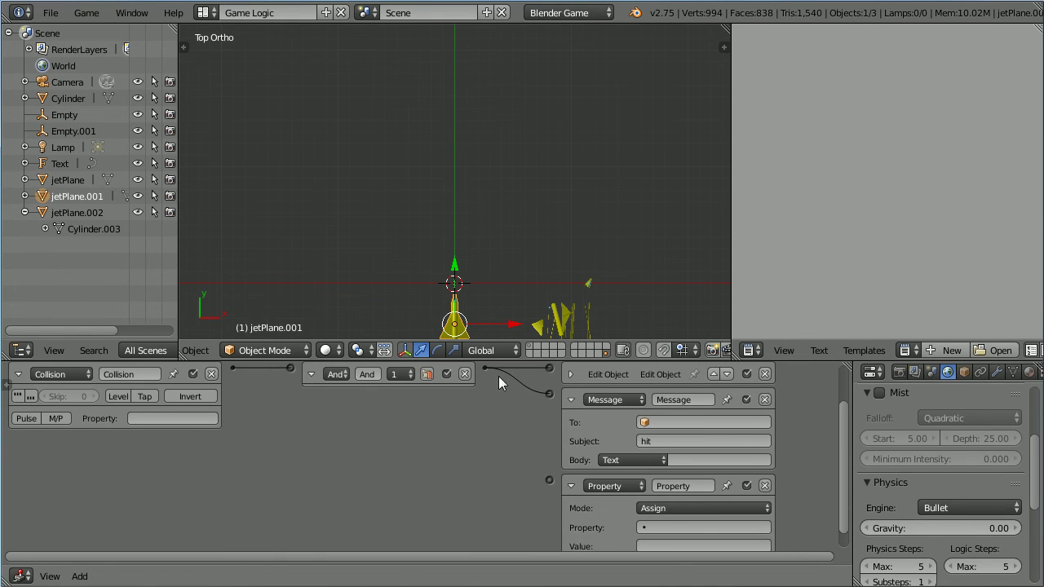
drag(486, 369, 548, 481)
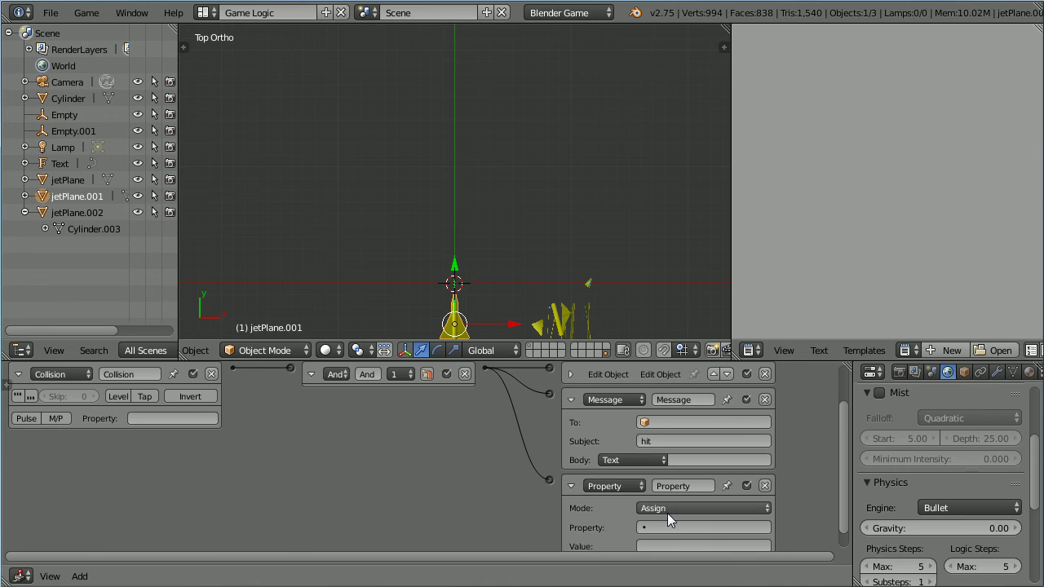
Set the Property actuator to assign the value True to beenHit.
click(654, 545)
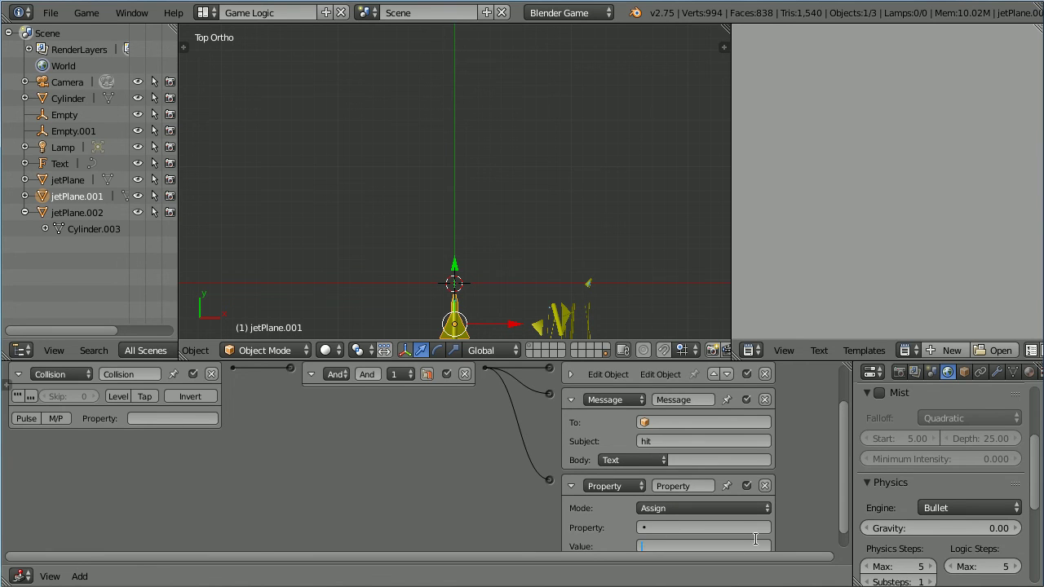
text(True)
click(682, 528)
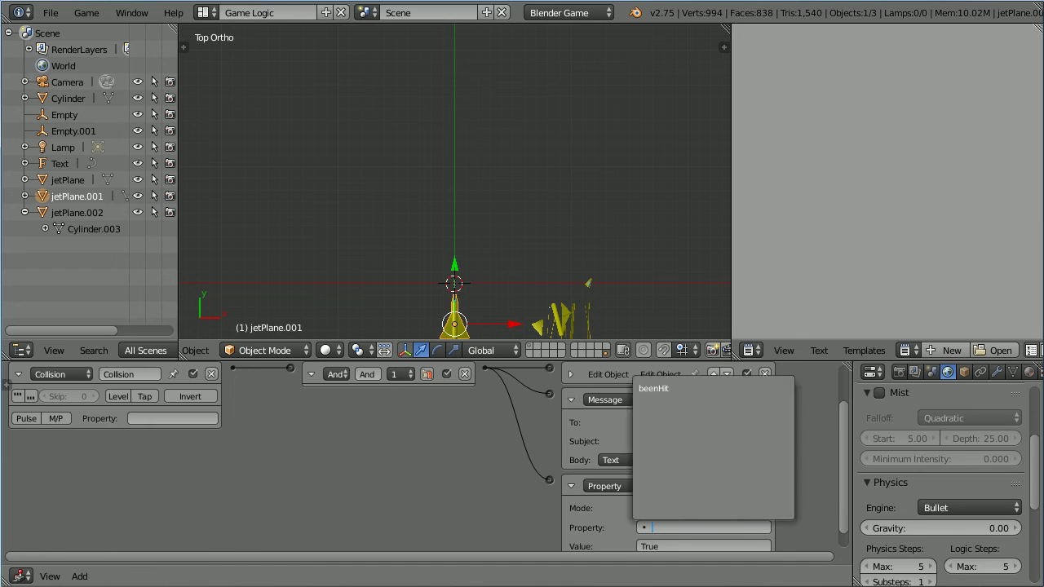
click(654, 388)
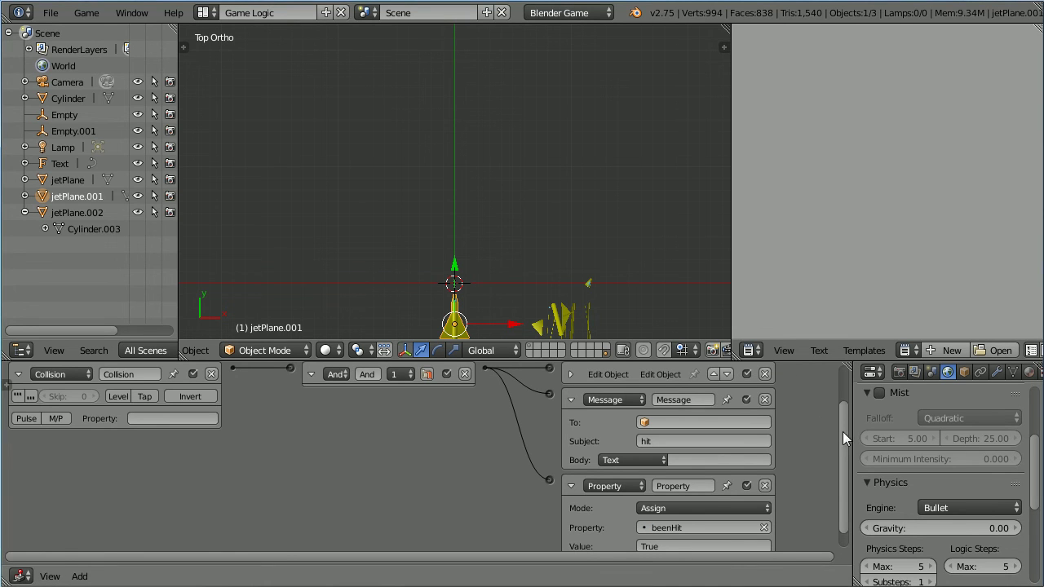
scroll(843, 432, up, 3)
Add a Property sensor that checks the beenHit property.
click(196, 392)
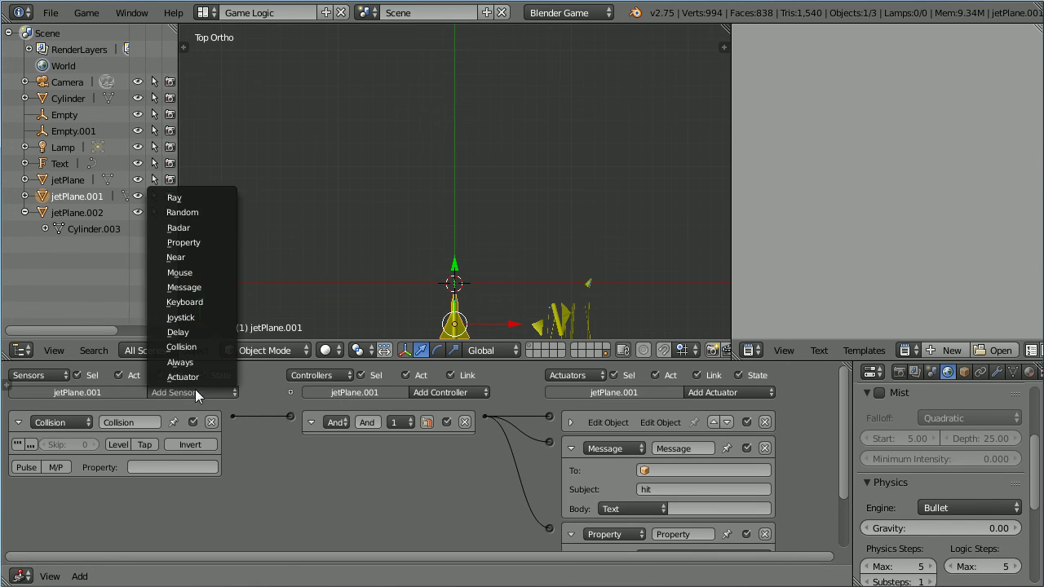
click(230, 242)
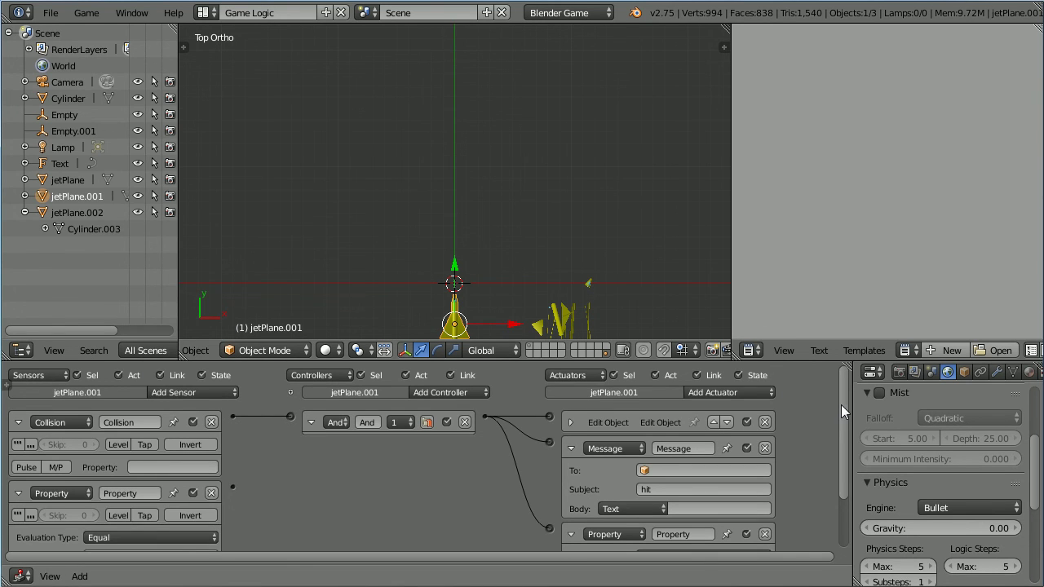
drag(841, 405, 838, 442)
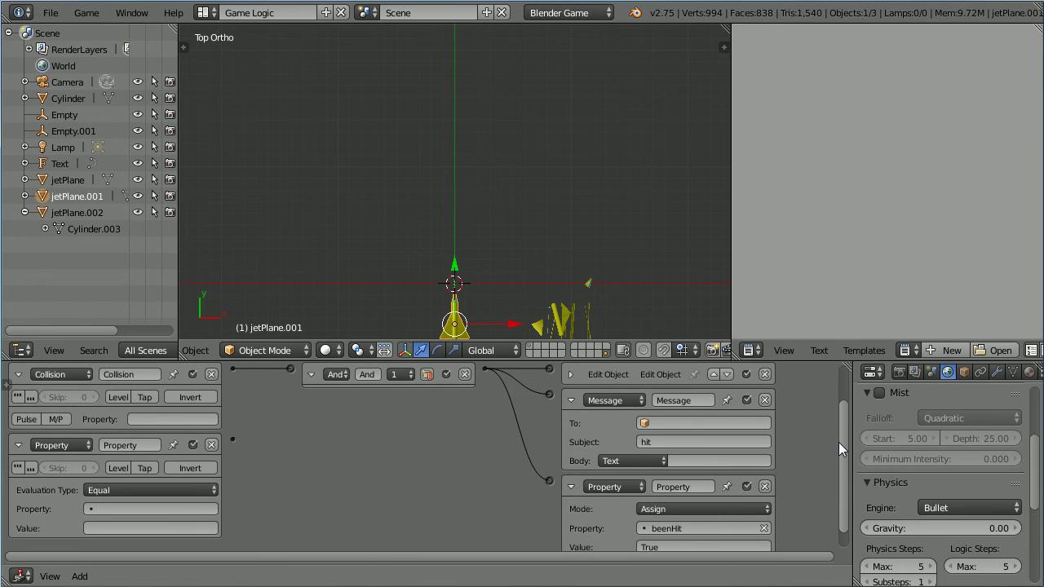
click(115, 508)
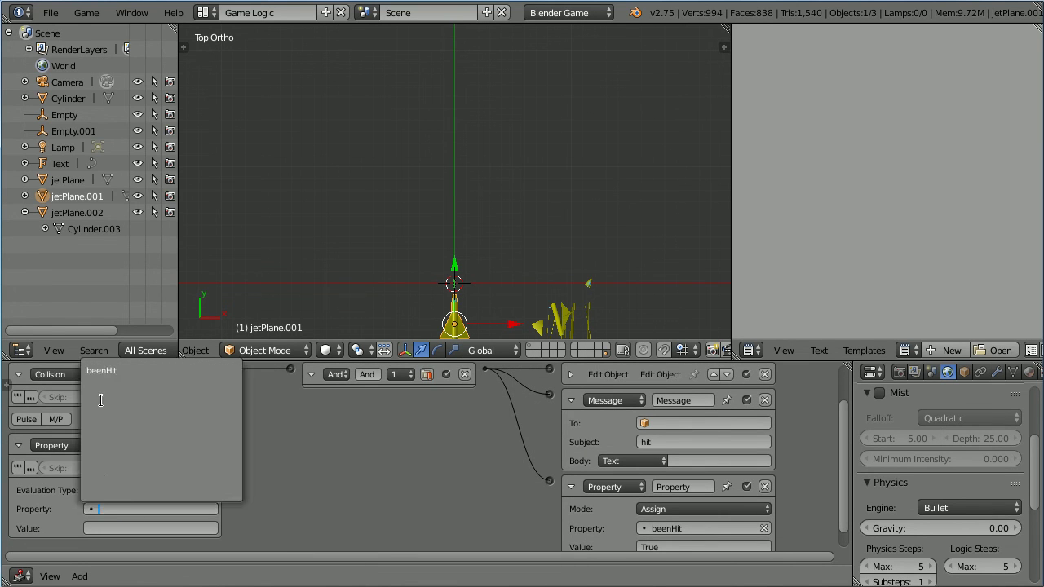
click(102, 371)
Set the sensor's value to False and wire it into the And controller.
click(97, 528)
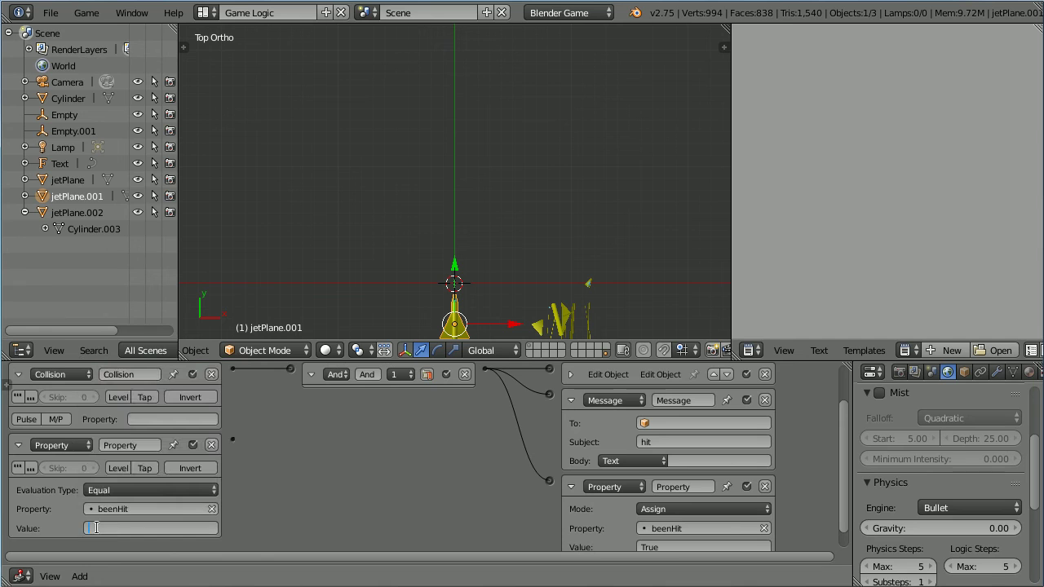
text(False)
key(Return)
drag(283, 377, 291, 368)
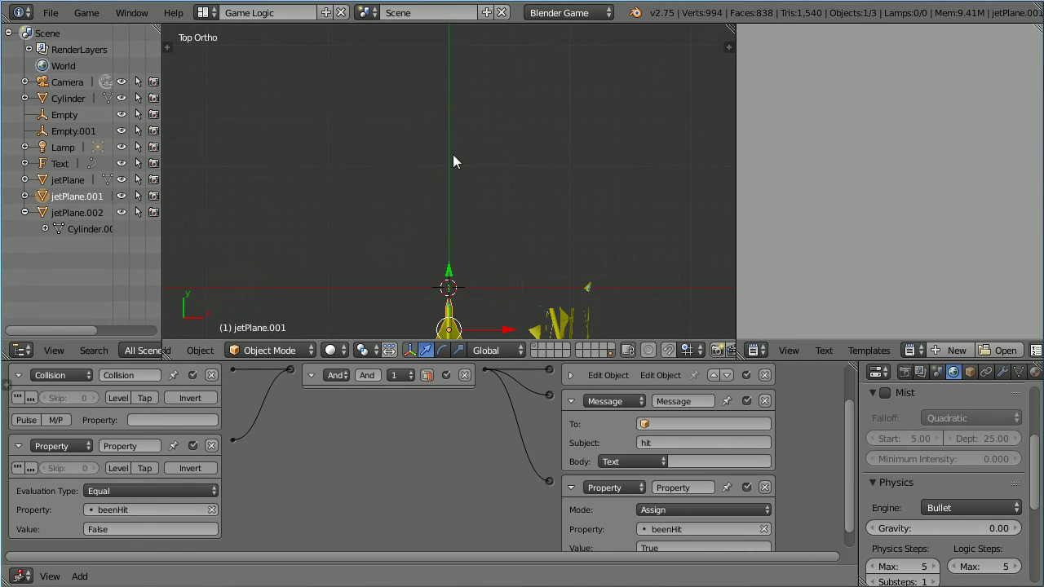
Start the game engine and move the red jet to the right.
key(p)
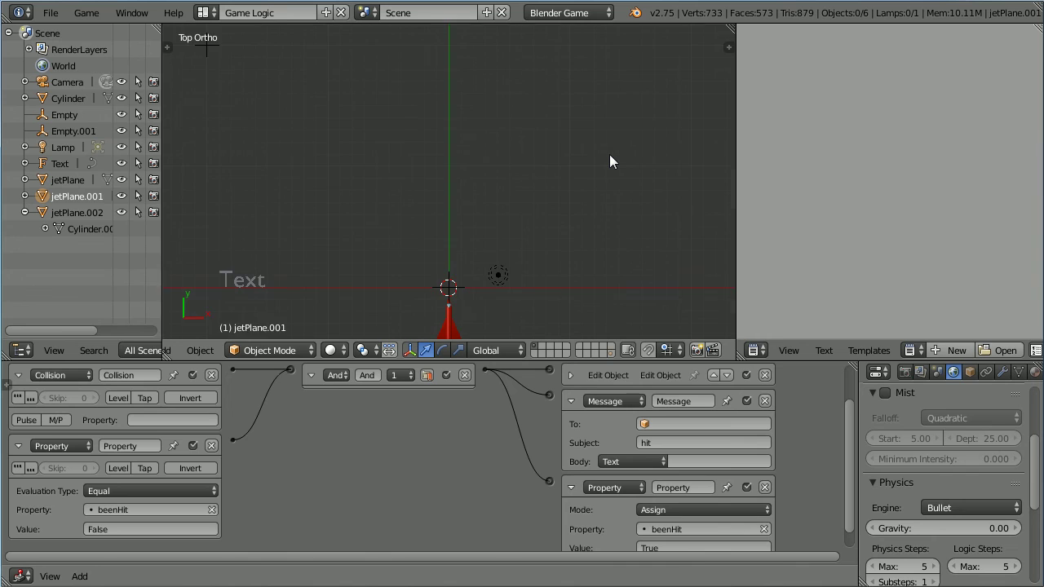
key(p)
key(Right)
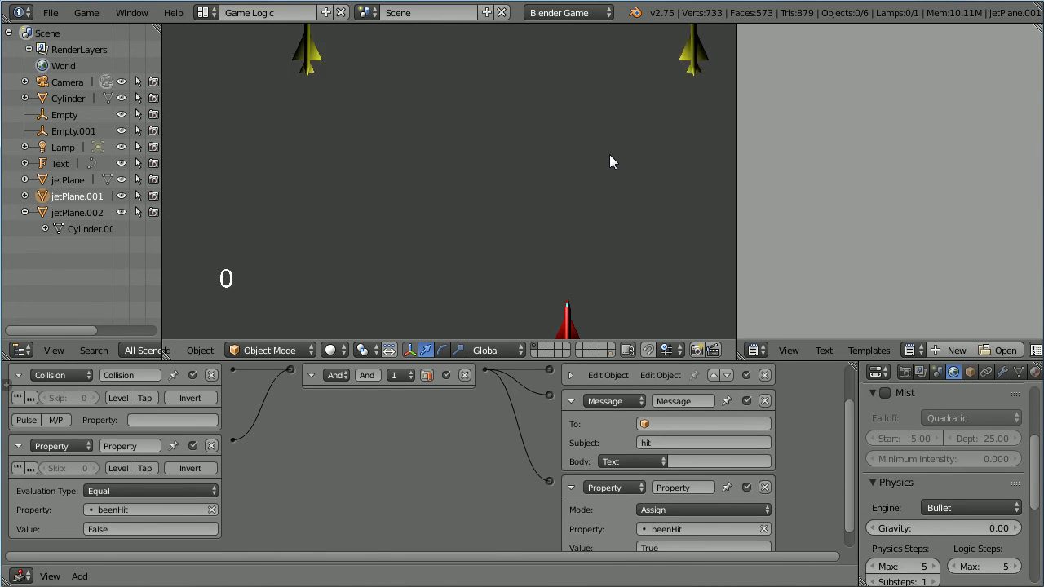
Shoot the yellow jets until the score reaches 5, then quit the game.
key(space)
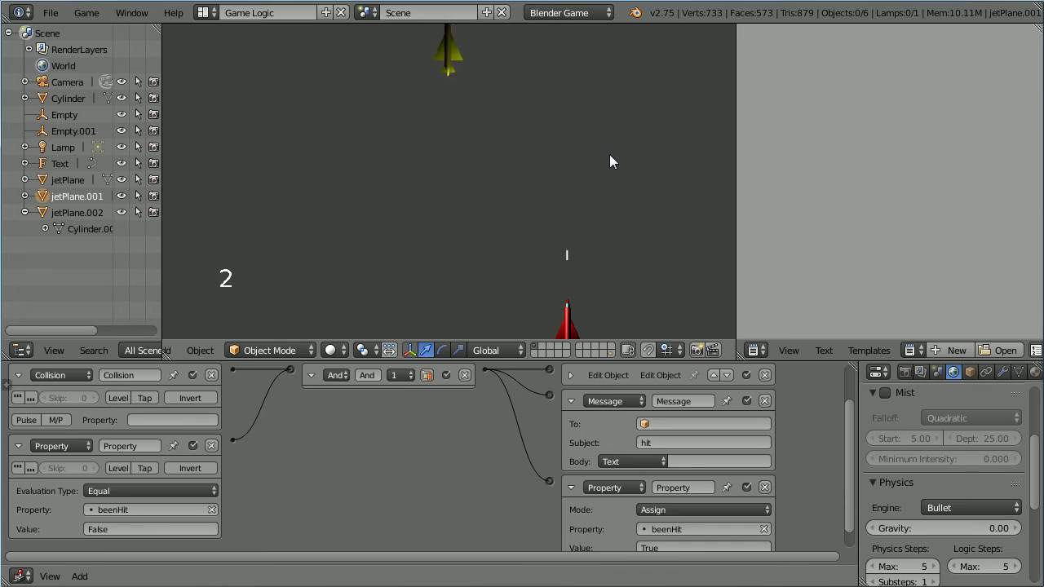
key(space)
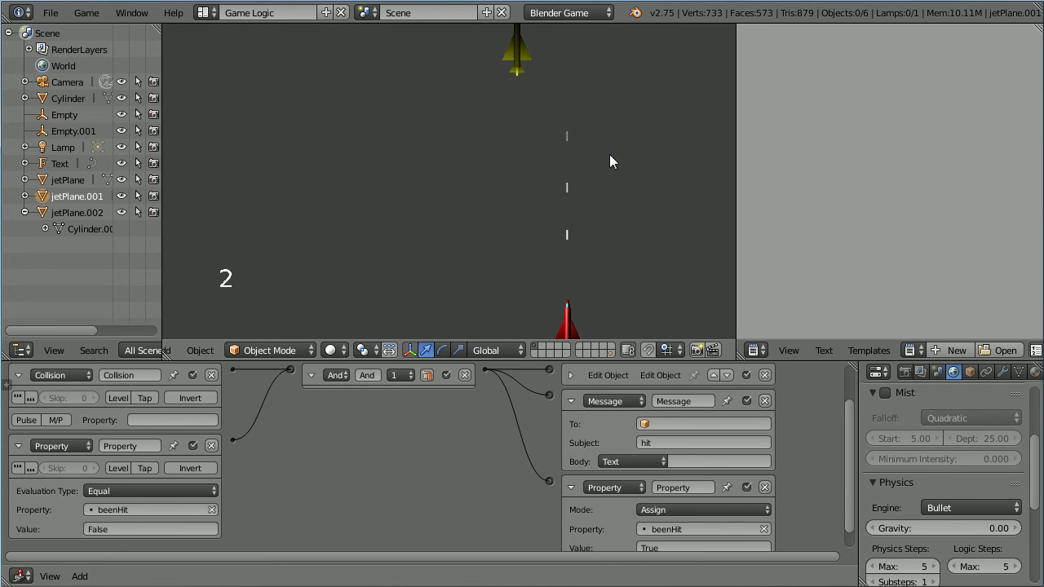
key(space)
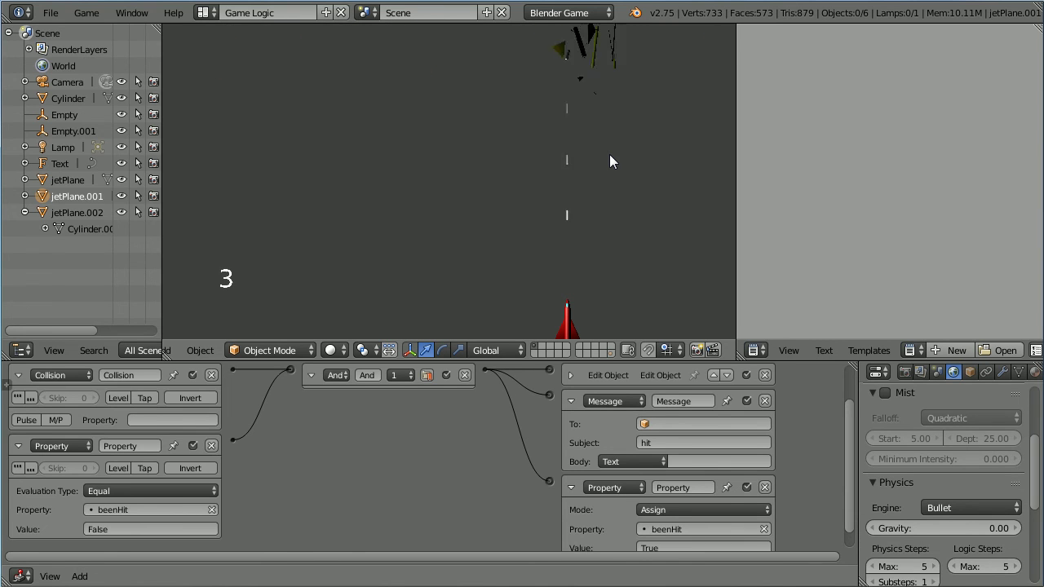
key(space)
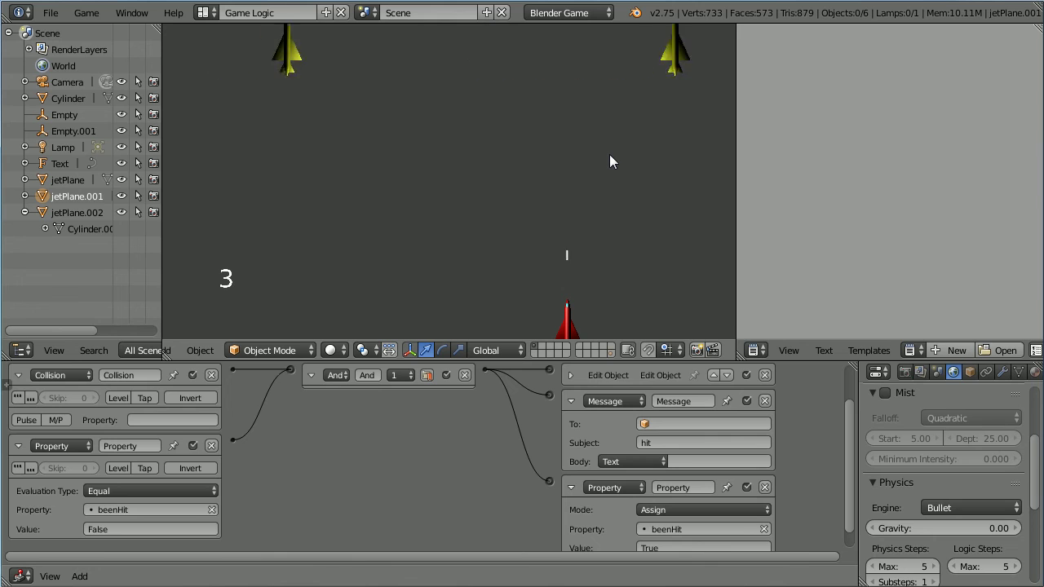
key(space)
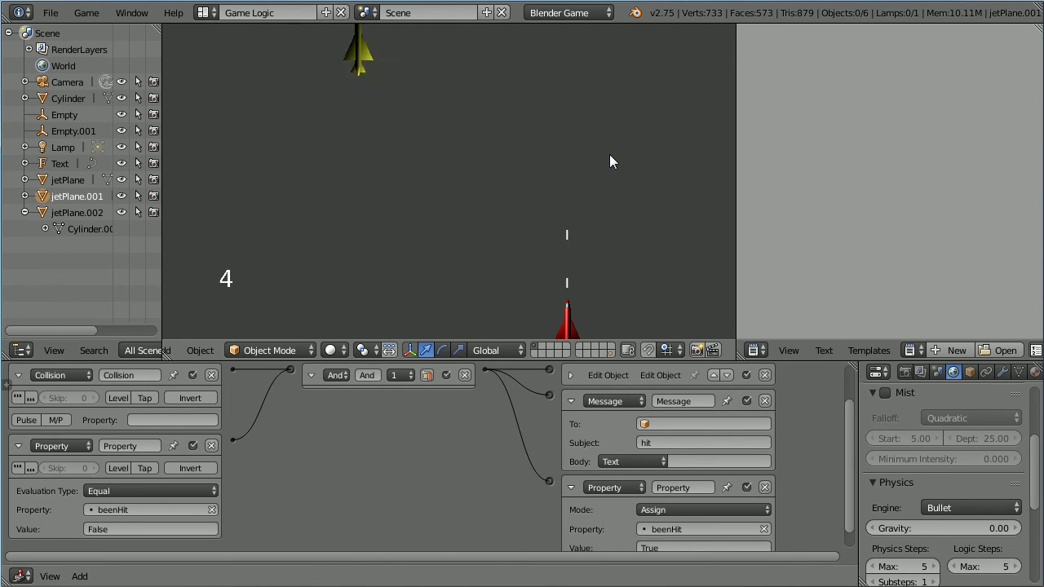
key(space)
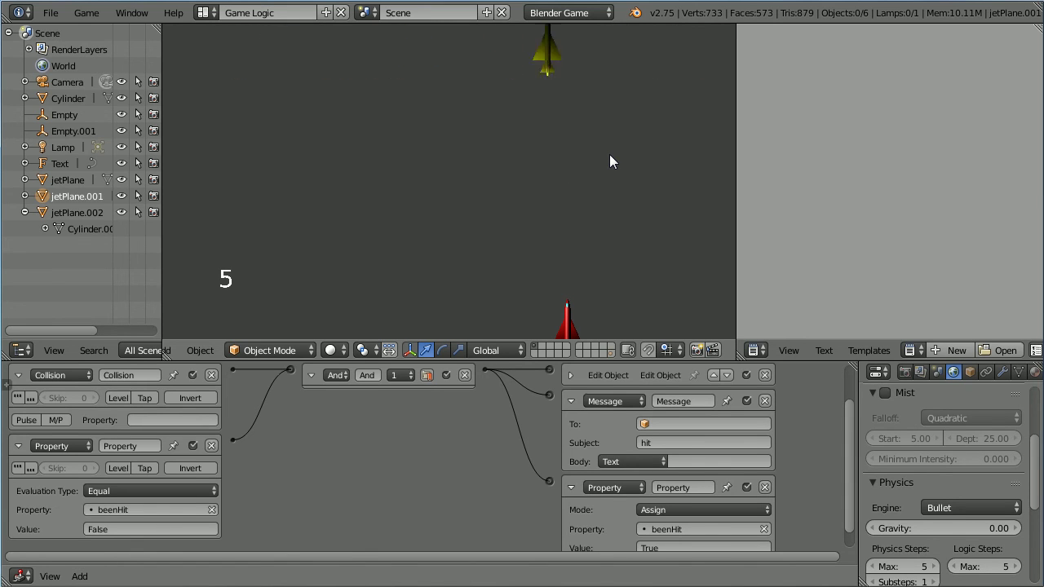
key(Escape)
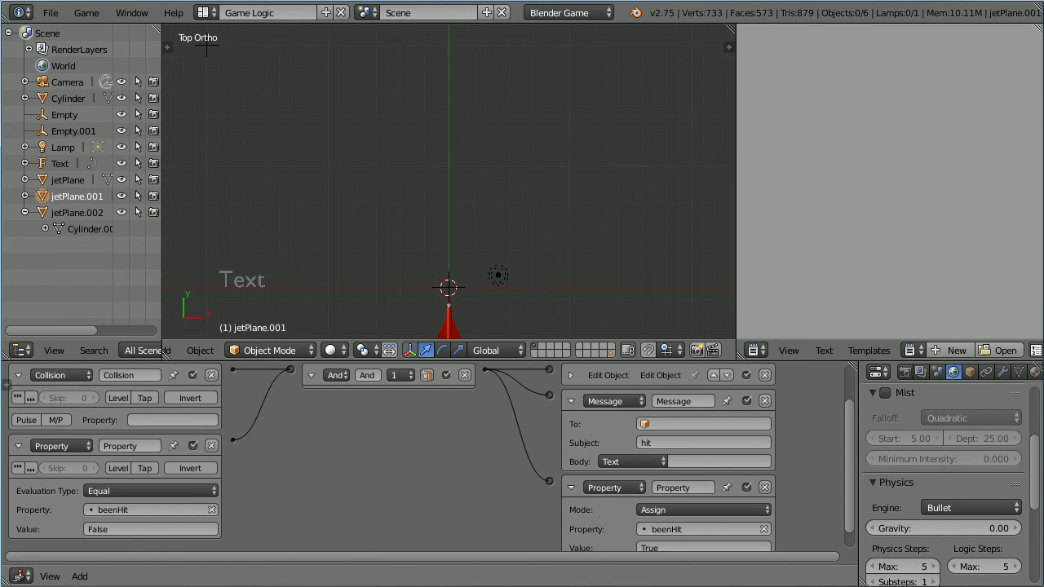